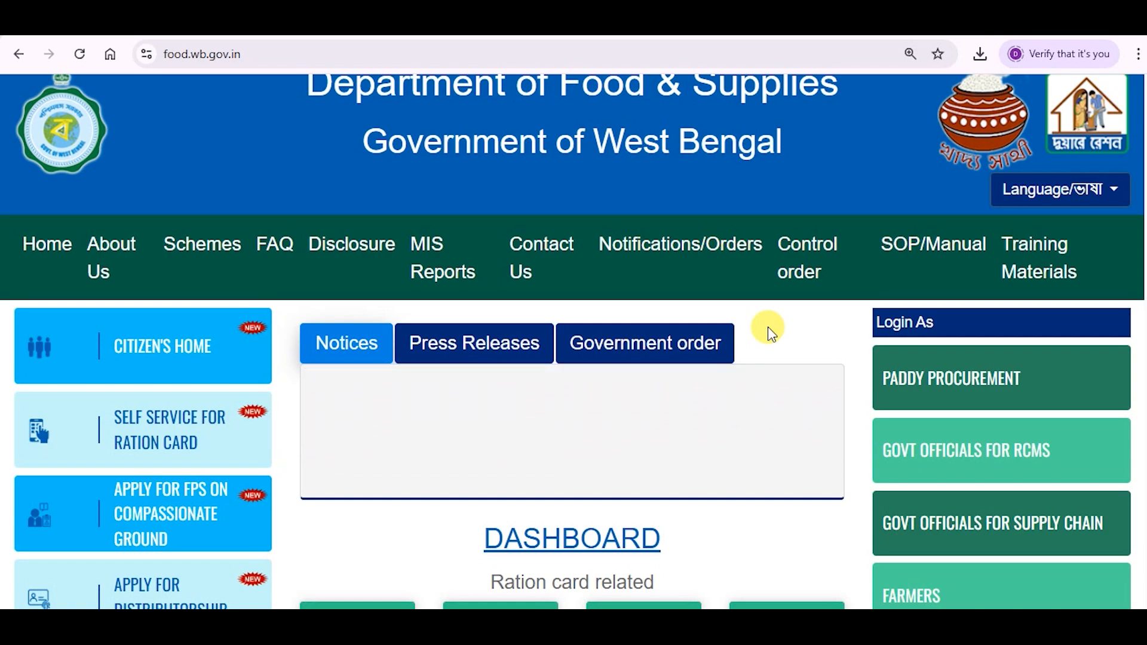
# Browse the Food & Supplies homepage and go to Citizen's Home
pyautogui.scroll(-3, 768, 330)
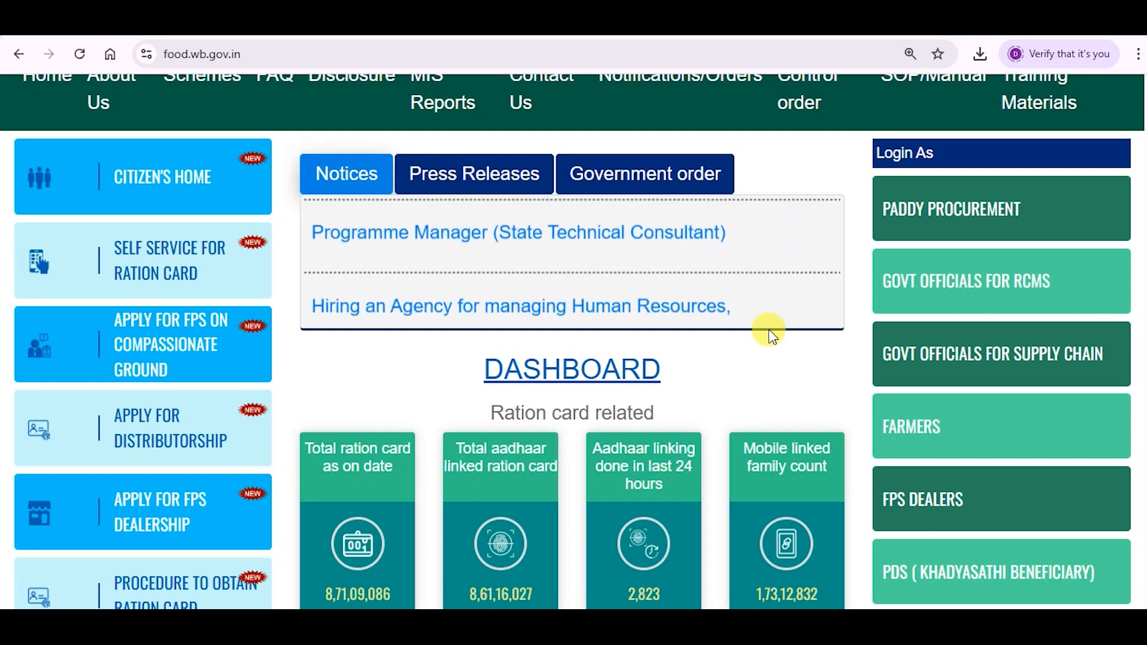
pyautogui.scroll(-2, 768, 330)
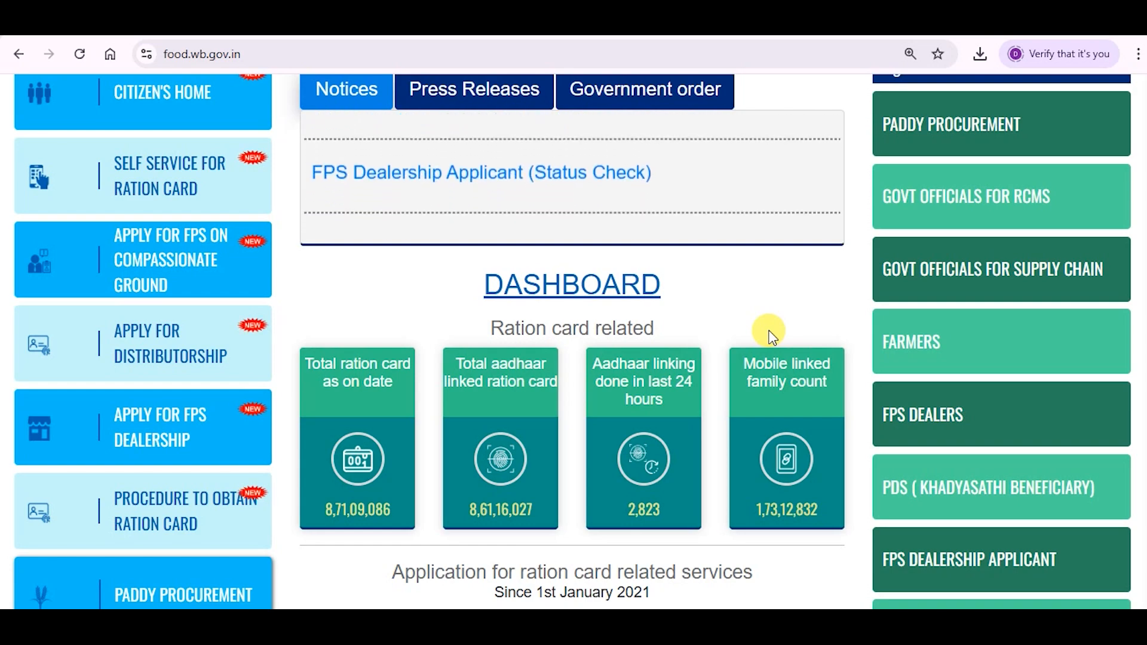
pyautogui.scroll(4, 769, 335)
pyautogui.scroll(2, 769, 334)
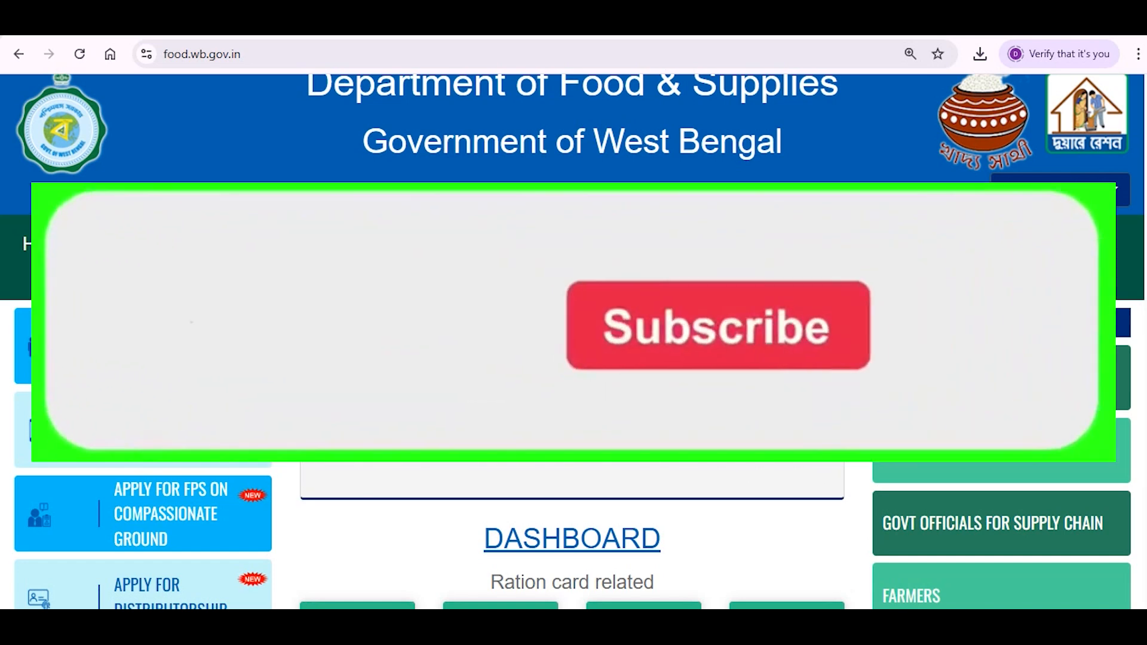
pyautogui.scroll(-3, 573, 371)
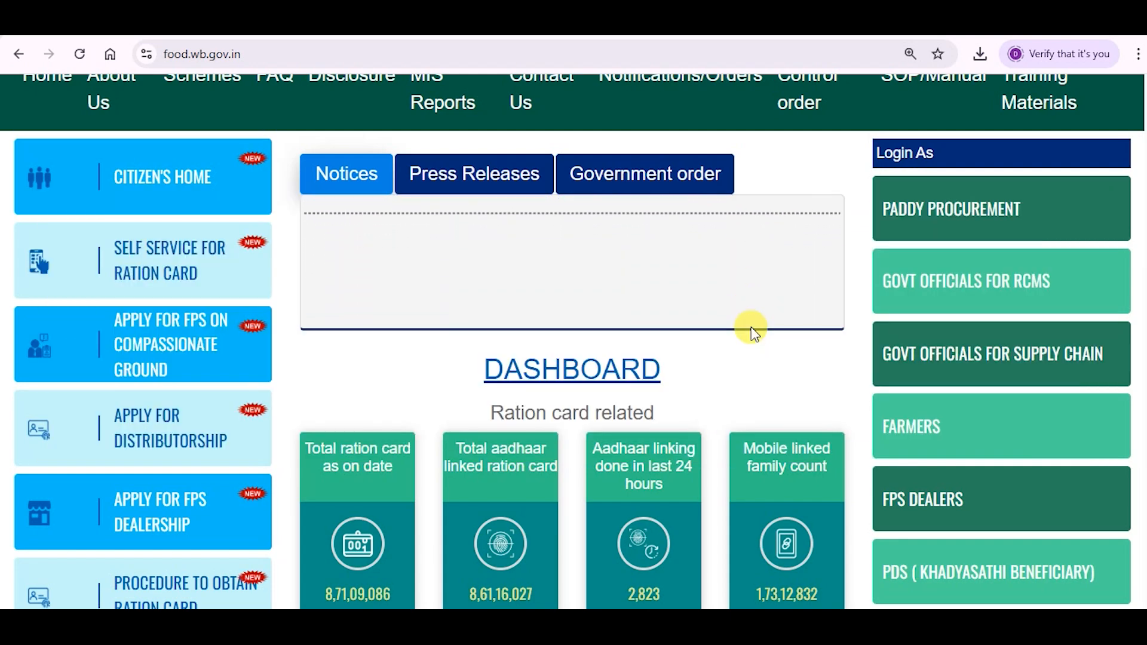
pyautogui.scroll(3, 776, 323)
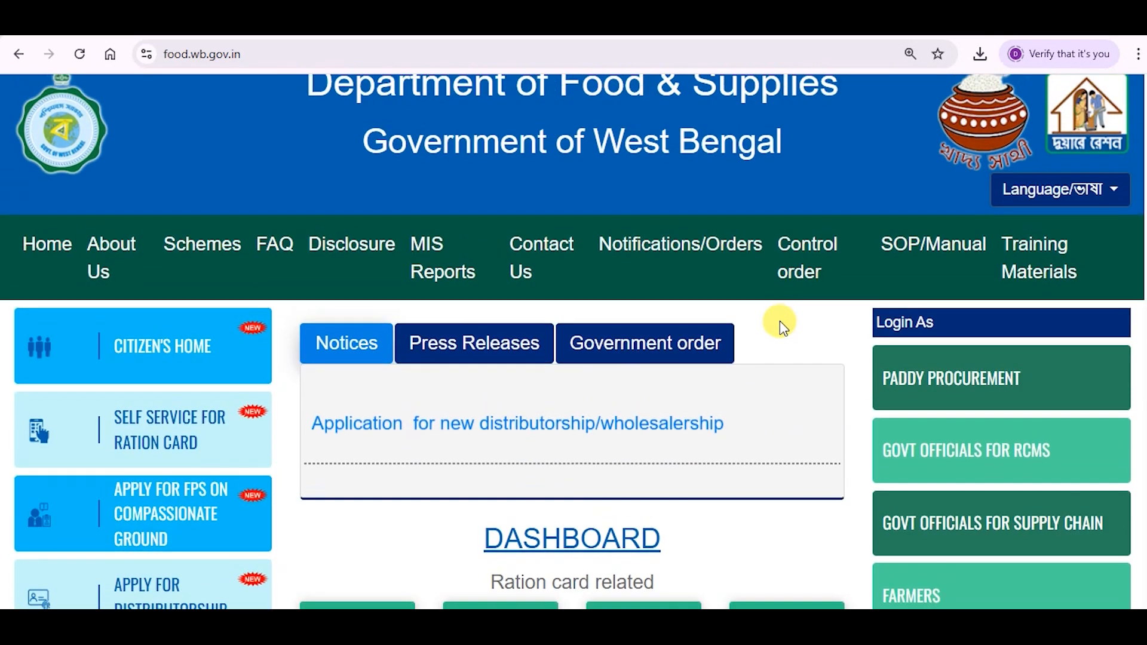
pyautogui.scroll(2, 776, 258)
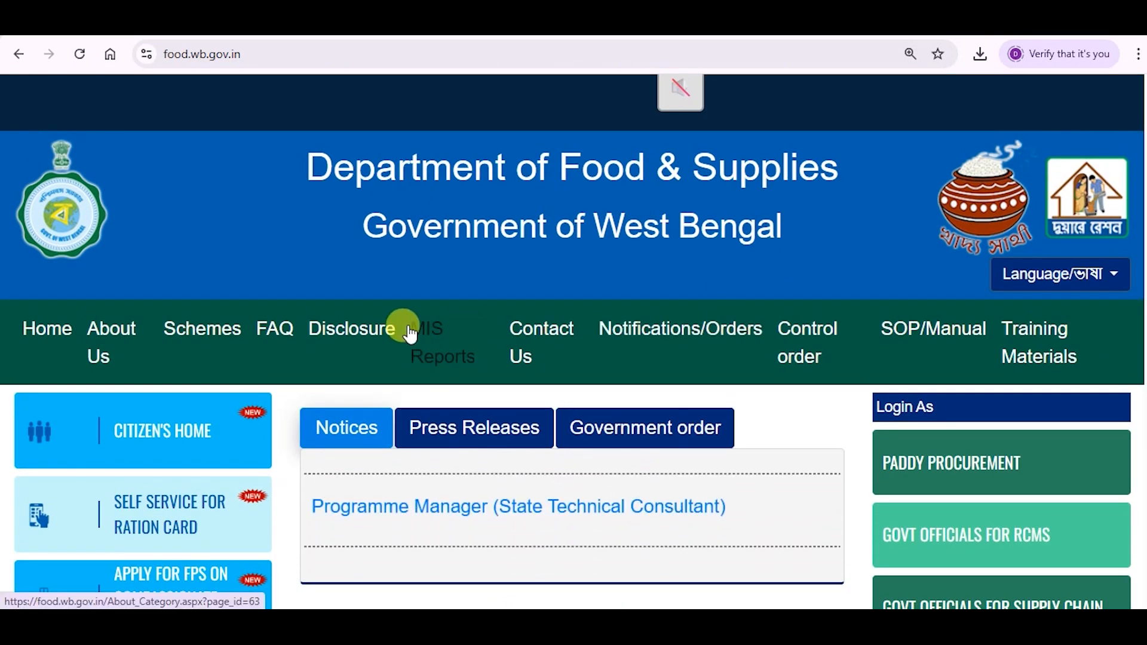
pyautogui.click(157, 432)
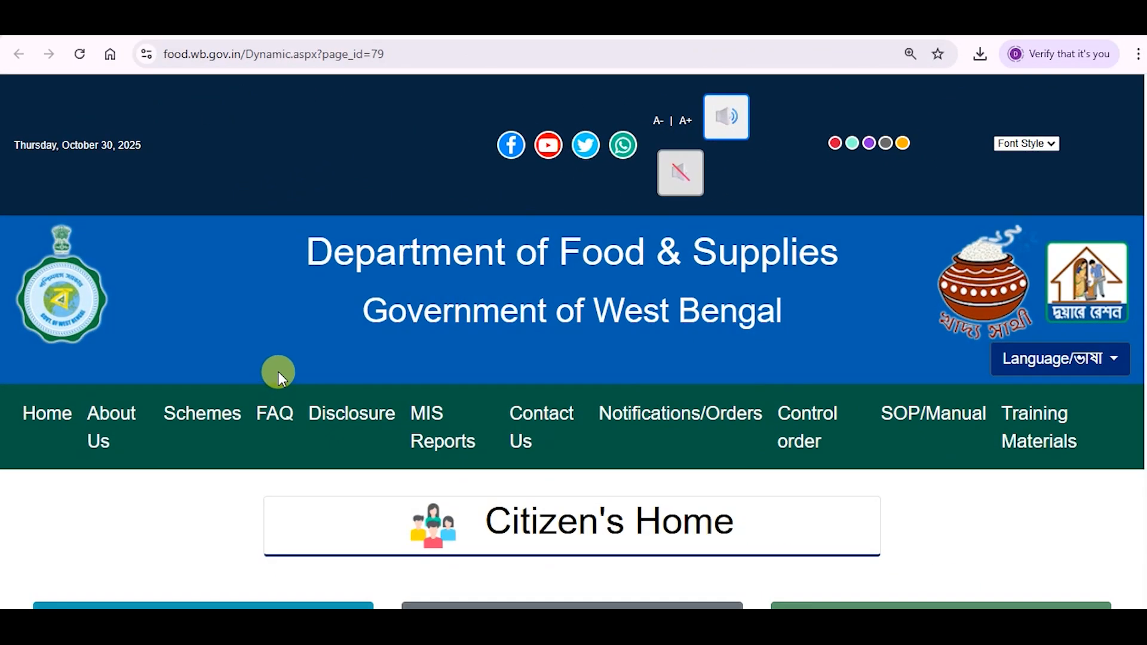
# Open Ration Card's Services Requiring Office Approval and start the online application
pyautogui.scroll(-3, 278, 371)
pyautogui.scroll(-3, 342, 363)
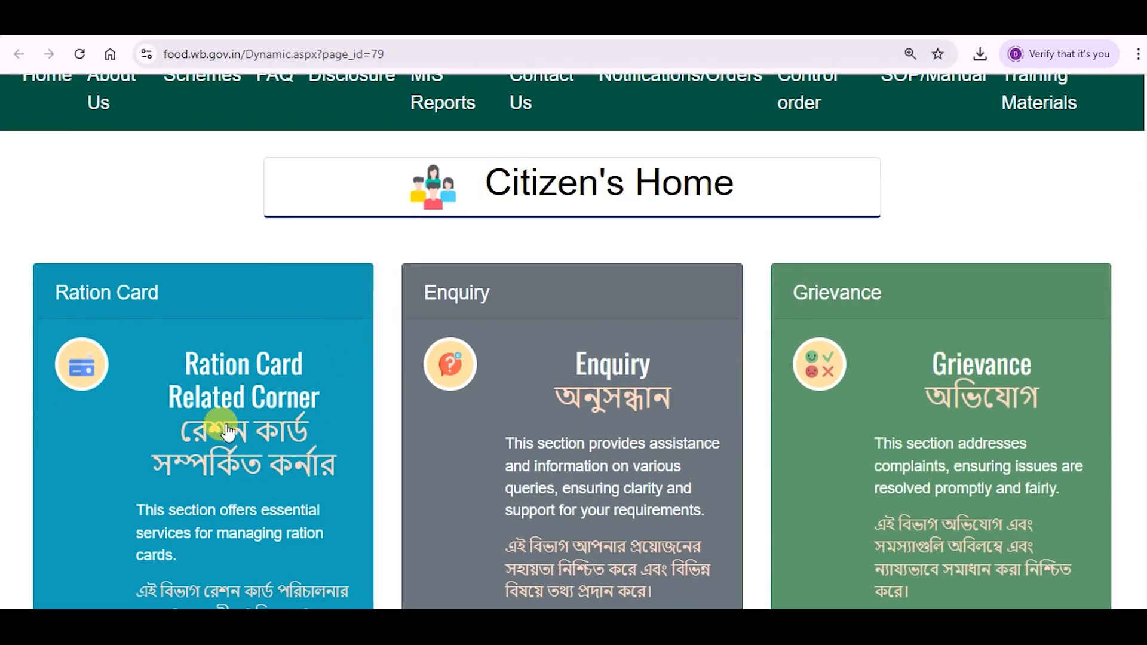
pyautogui.scroll(-2, 217, 430)
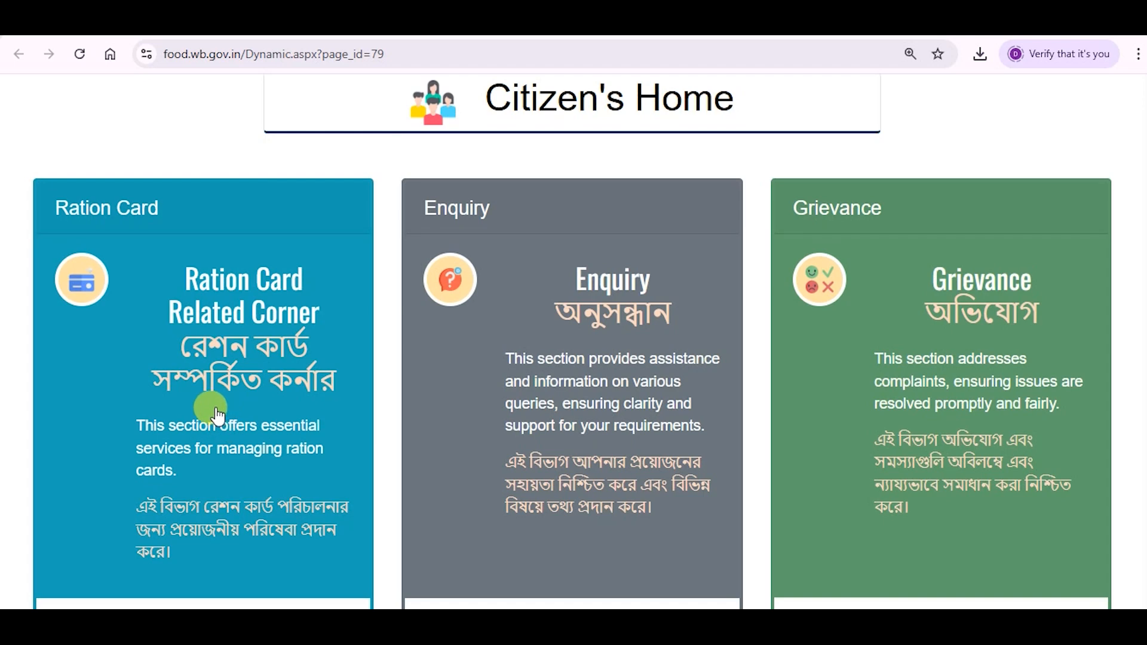
pyautogui.click(204, 411)
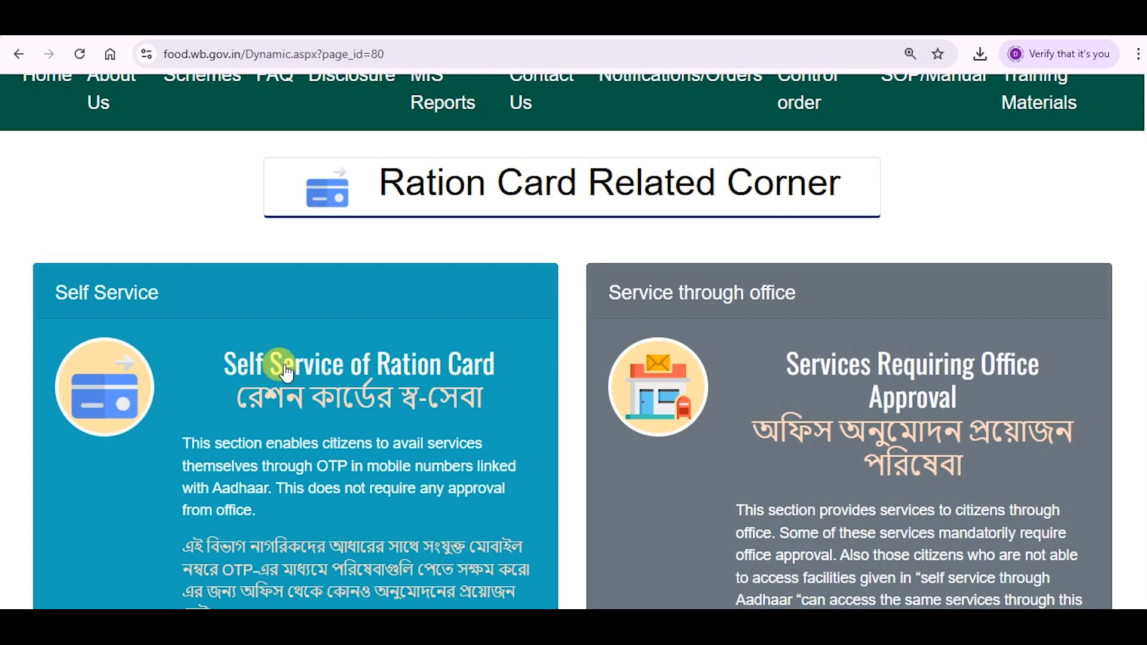
pyautogui.scroll(-3, 285, 370)
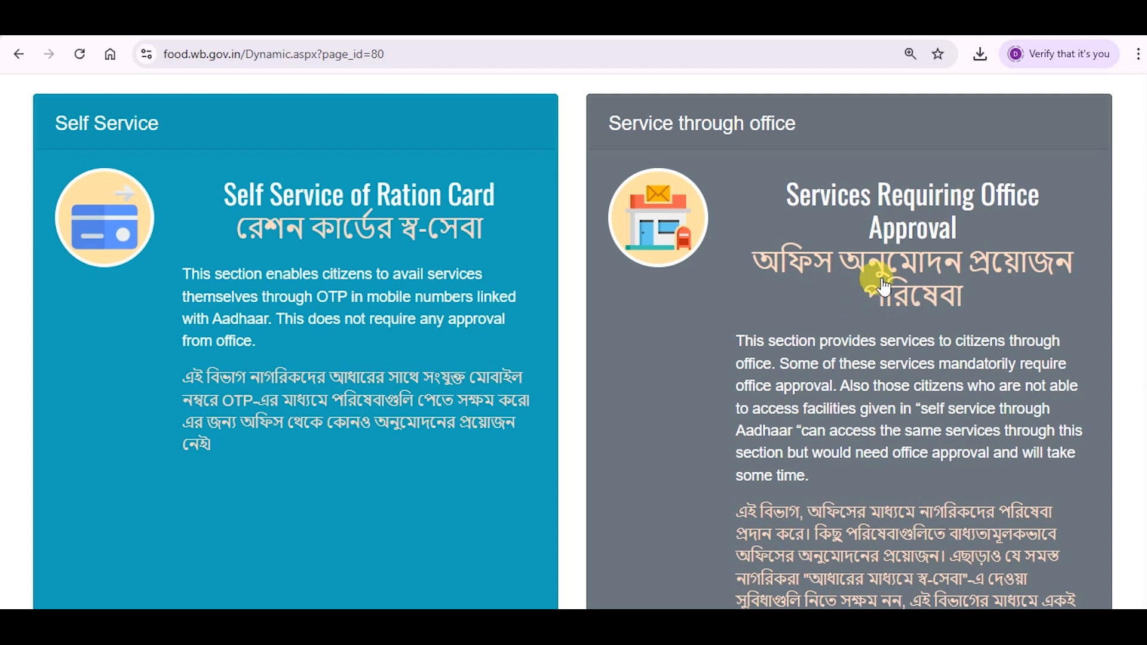
pyautogui.click(908, 293)
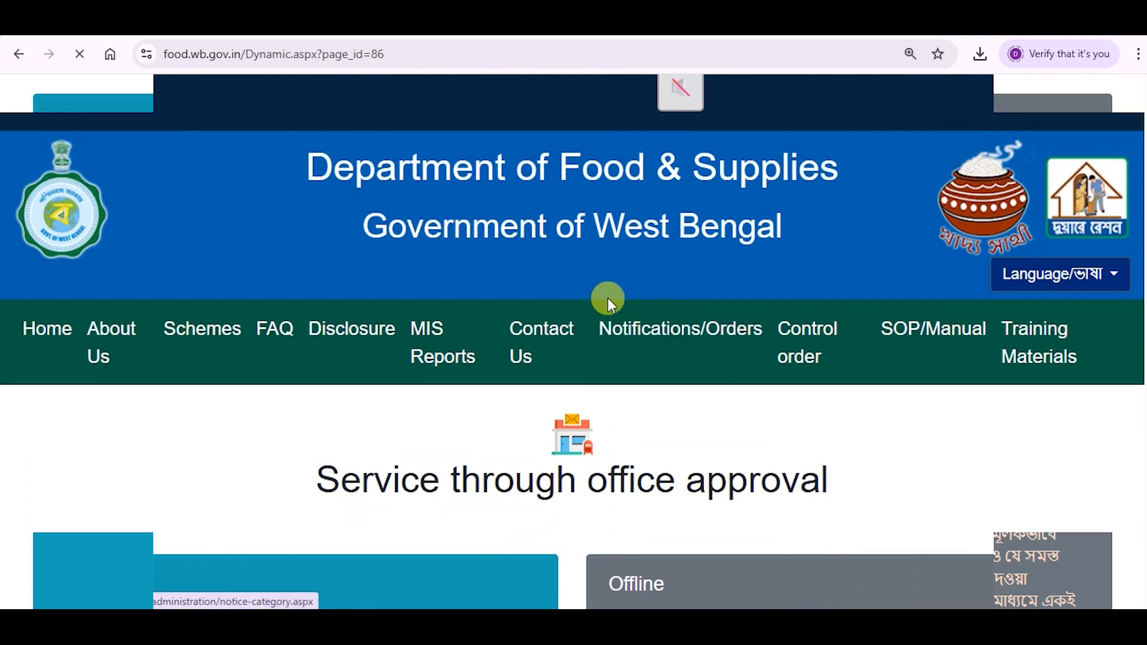
pyautogui.scroll(-4, 604, 299)
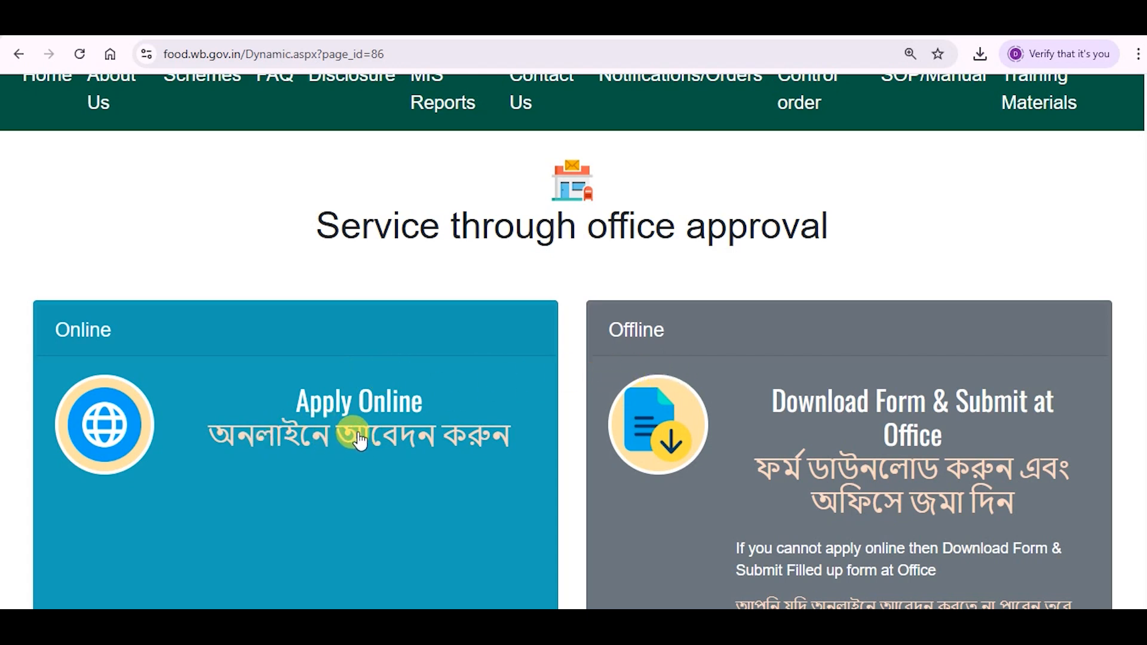
pyautogui.click(310, 439)
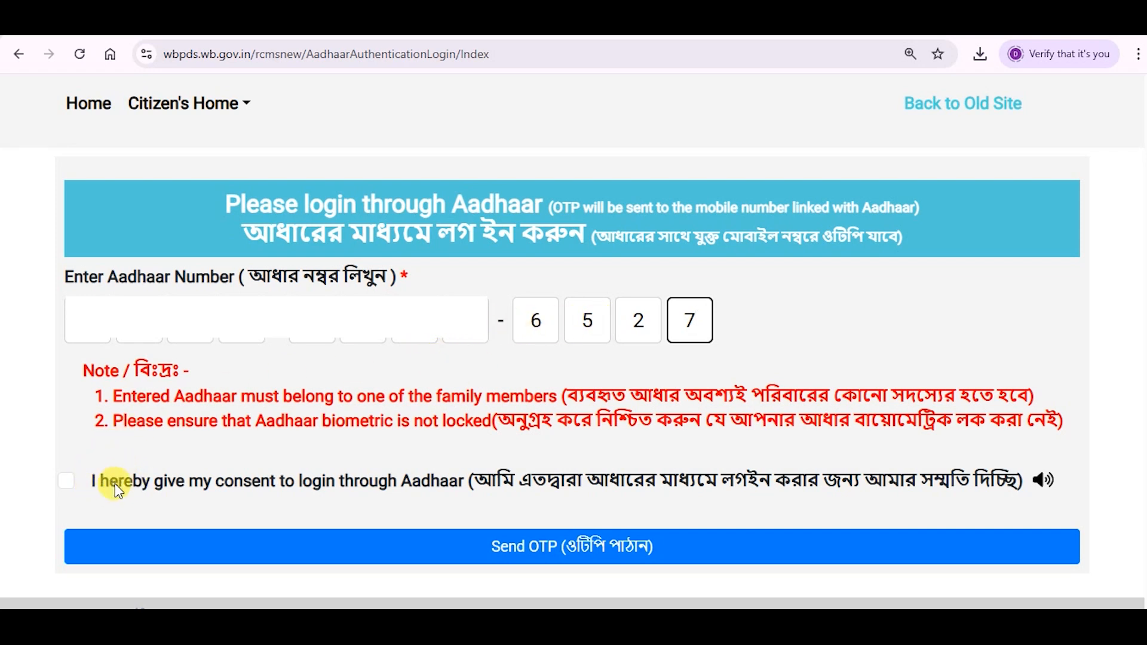
# Give Aadhaar login consent and send the OTP to the Aadhaar-linked mobile
pyautogui.click(66, 481)
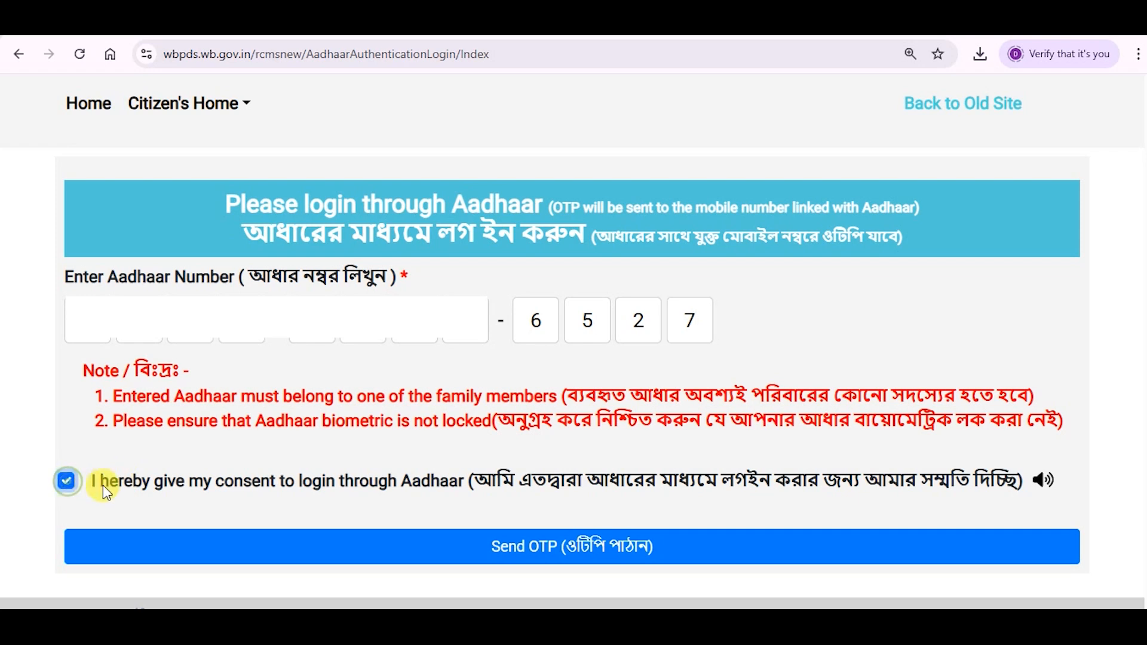
pyautogui.click(593, 554)
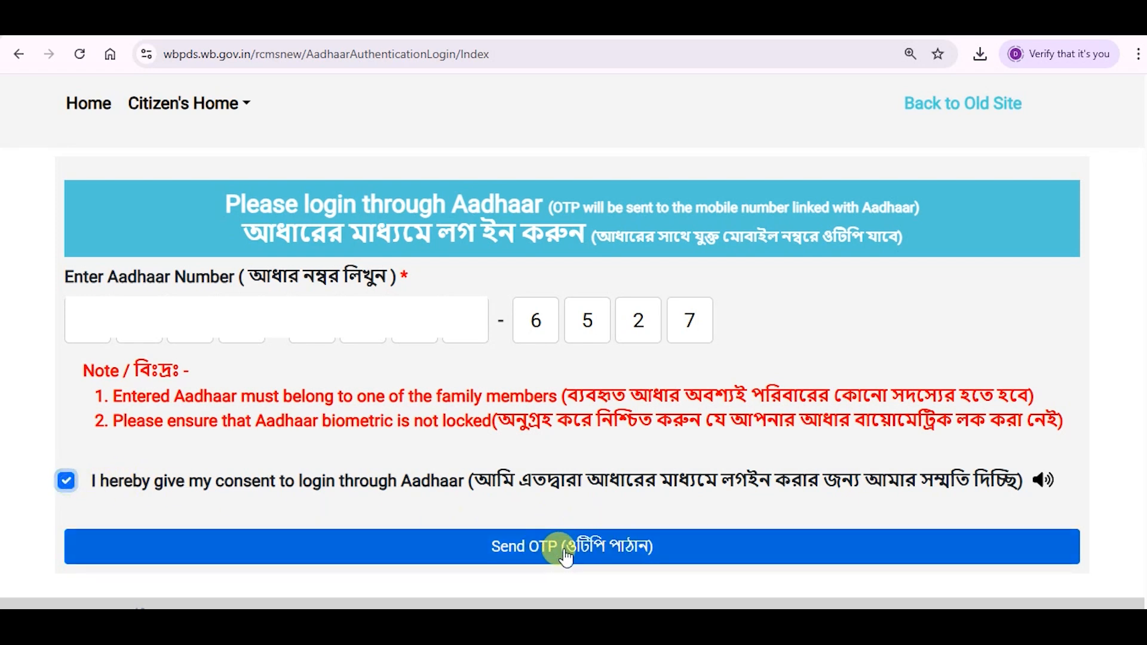
pyautogui.click(529, 552)
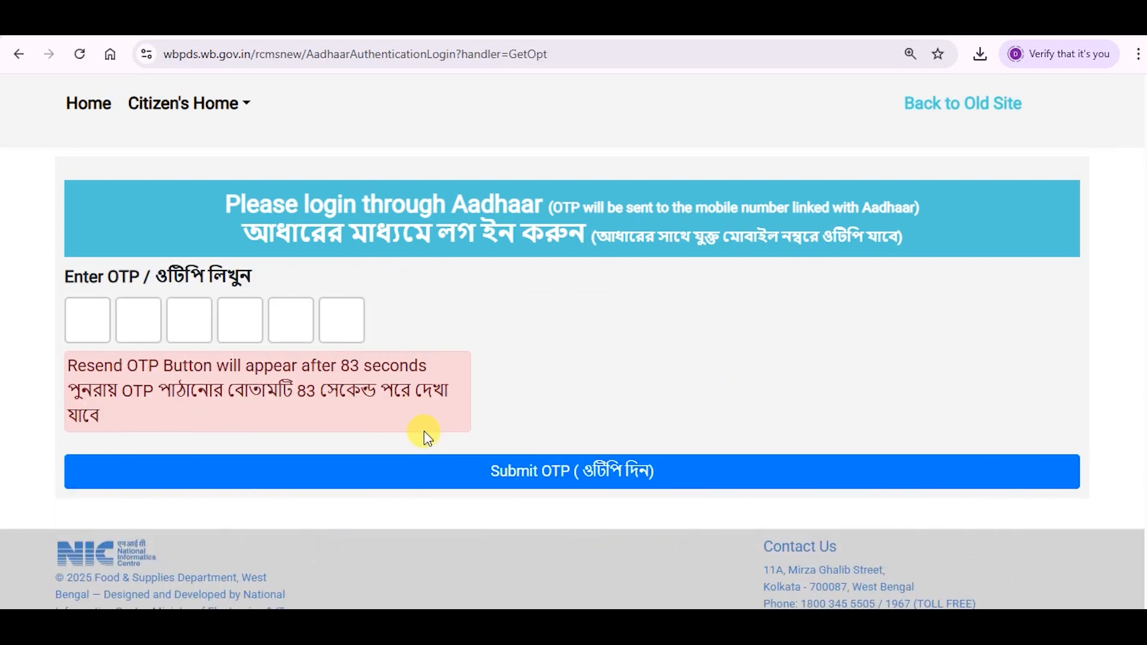
pyautogui.click(87, 326)
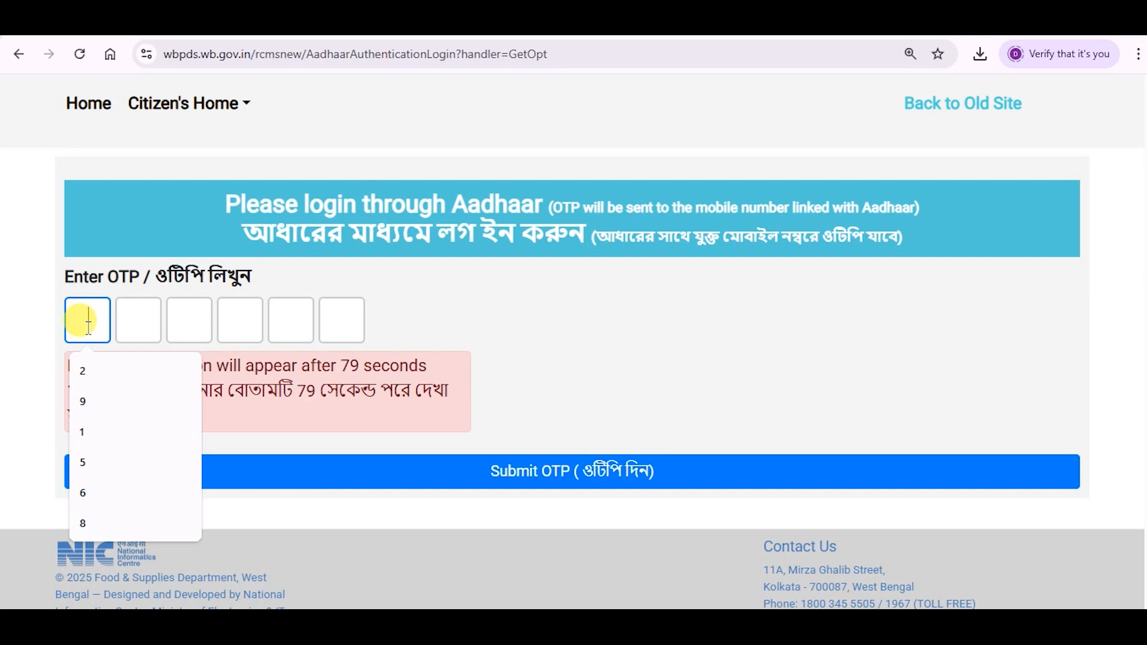
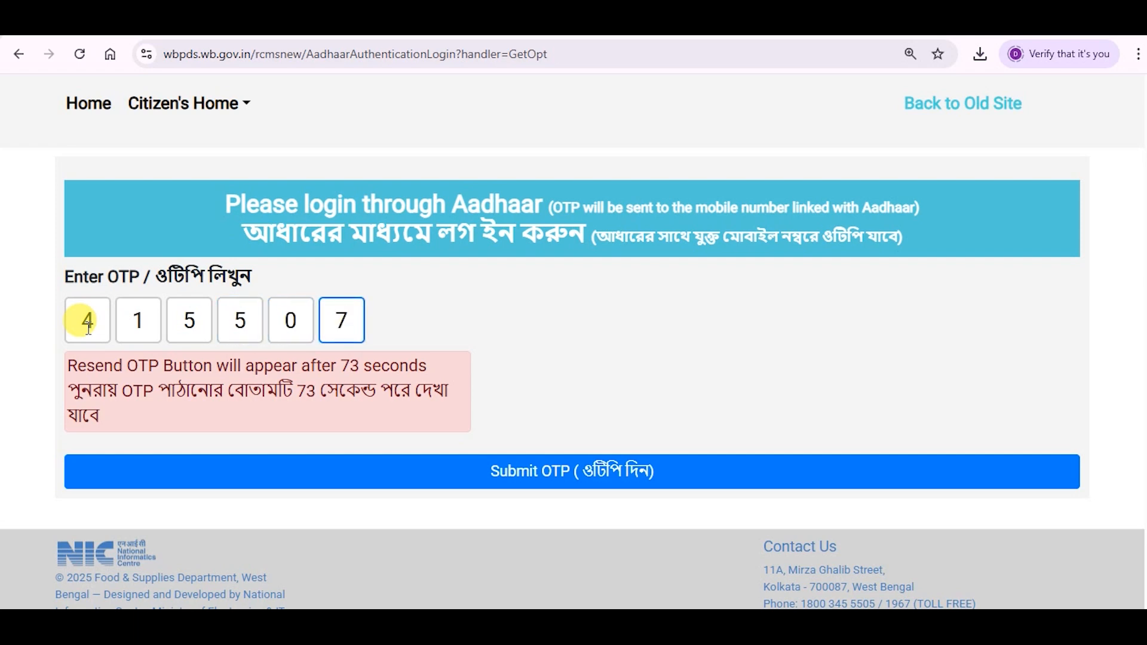
# Enter and submit the received login OTP, then confirm the ration card is yours
pyautogui.click(506, 480)
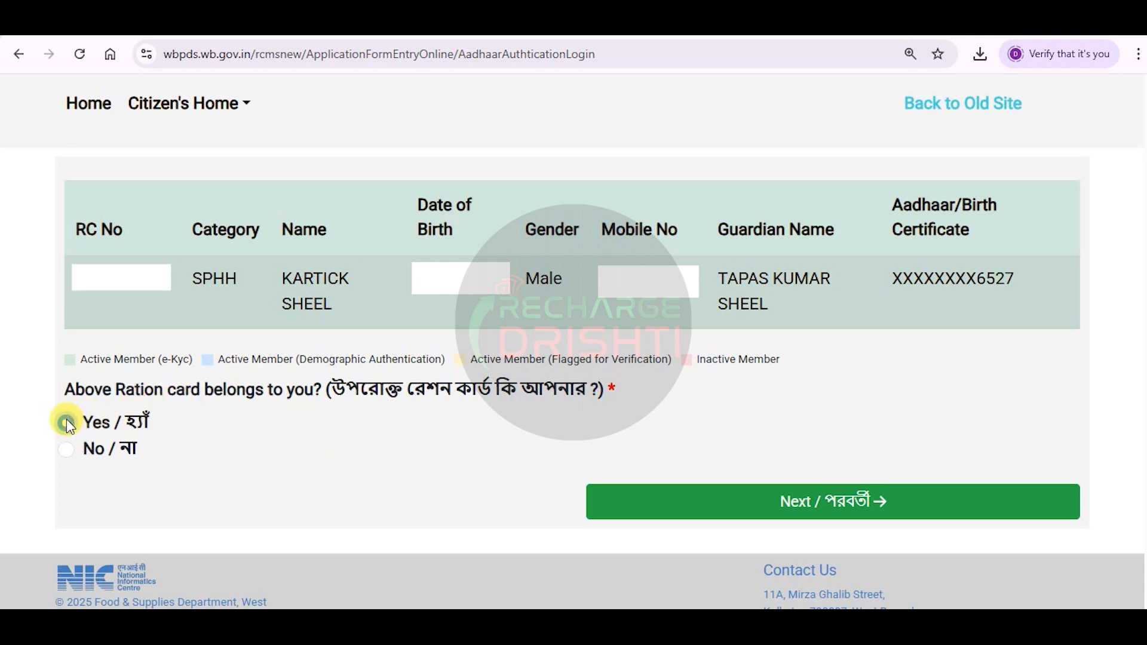
pyautogui.click(776, 508)
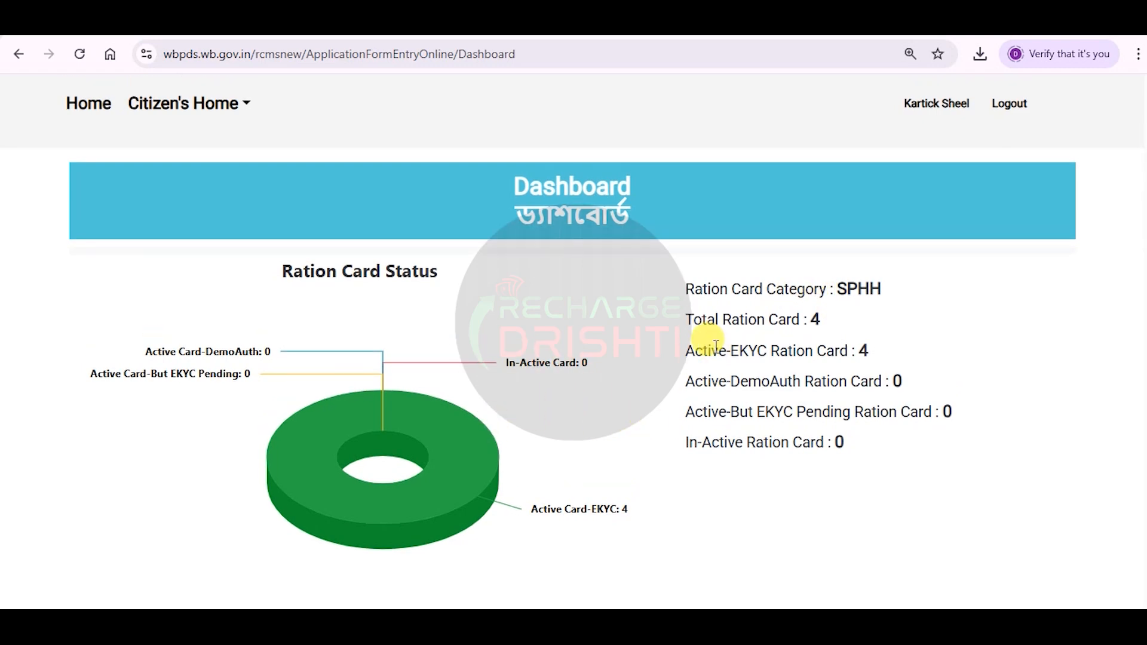
# Scroll down the dashboard and expand the Online Form Services section
pyautogui.scroll(-8, 715, 347)
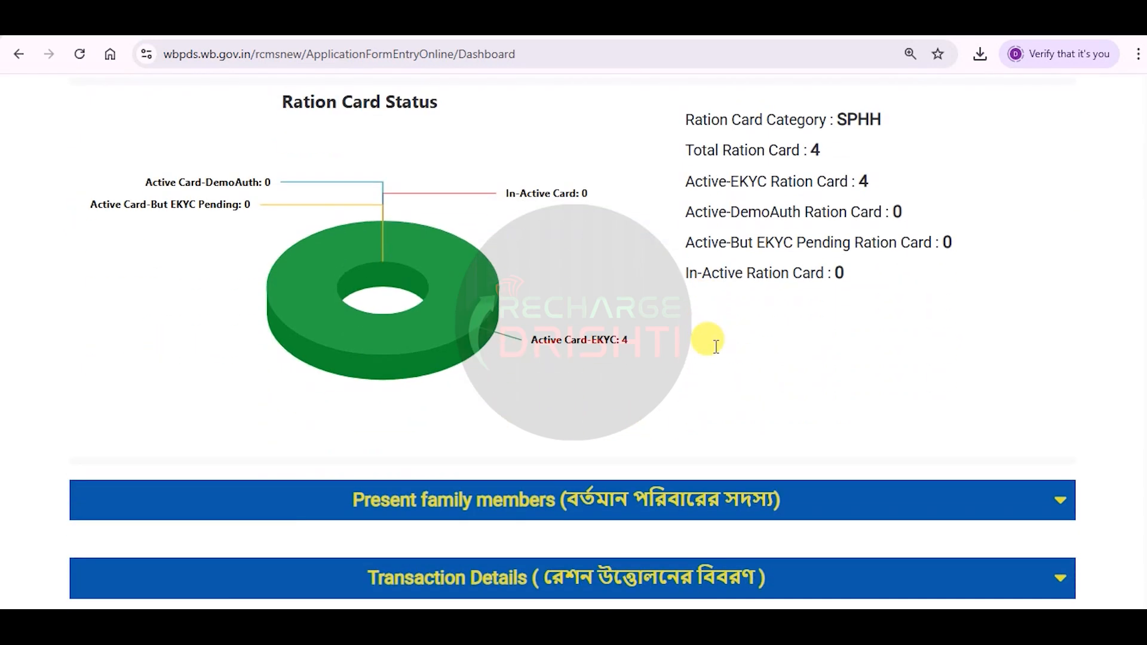
pyautogui.scroll(-3, 681, 348)
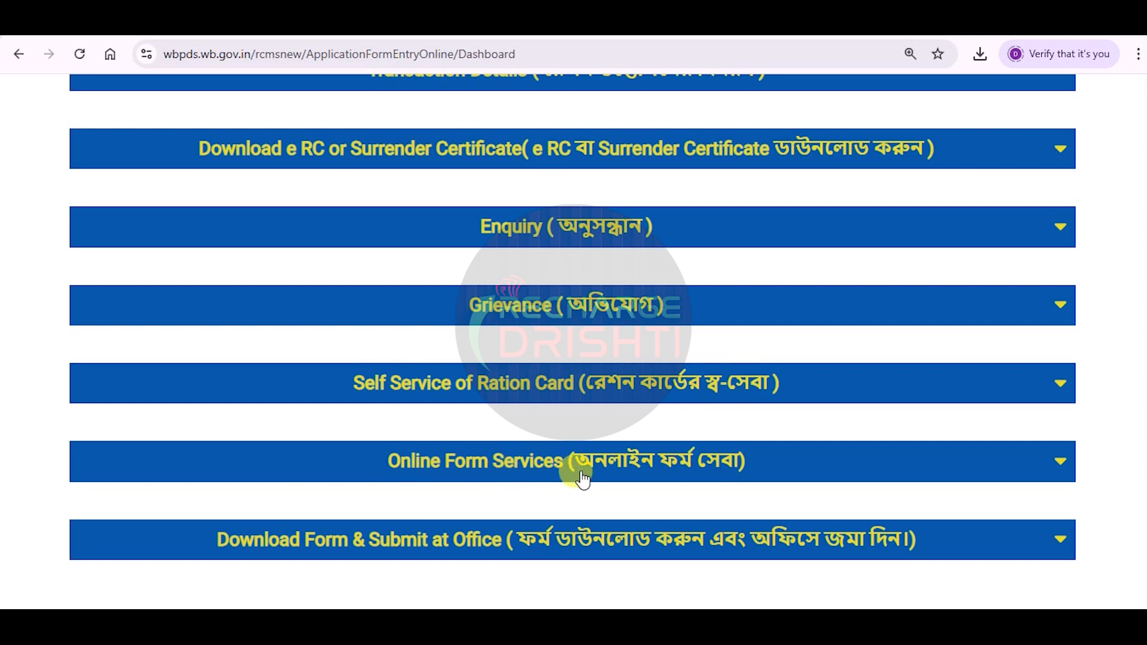
pyautogui.click(1059, 464)
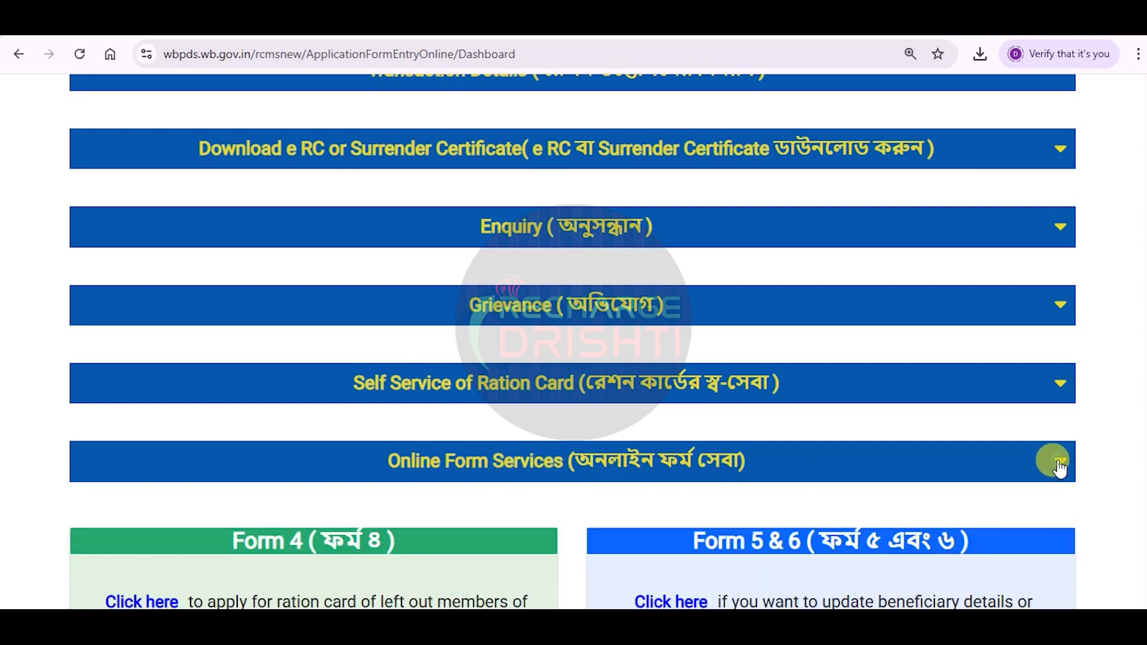
# Start the Form 4 application for left-out members and continue to the Beneficiaries step
pyautogui.scroll(-3, 848, 389)
pyautogui.scroll(-3, 746, 382)
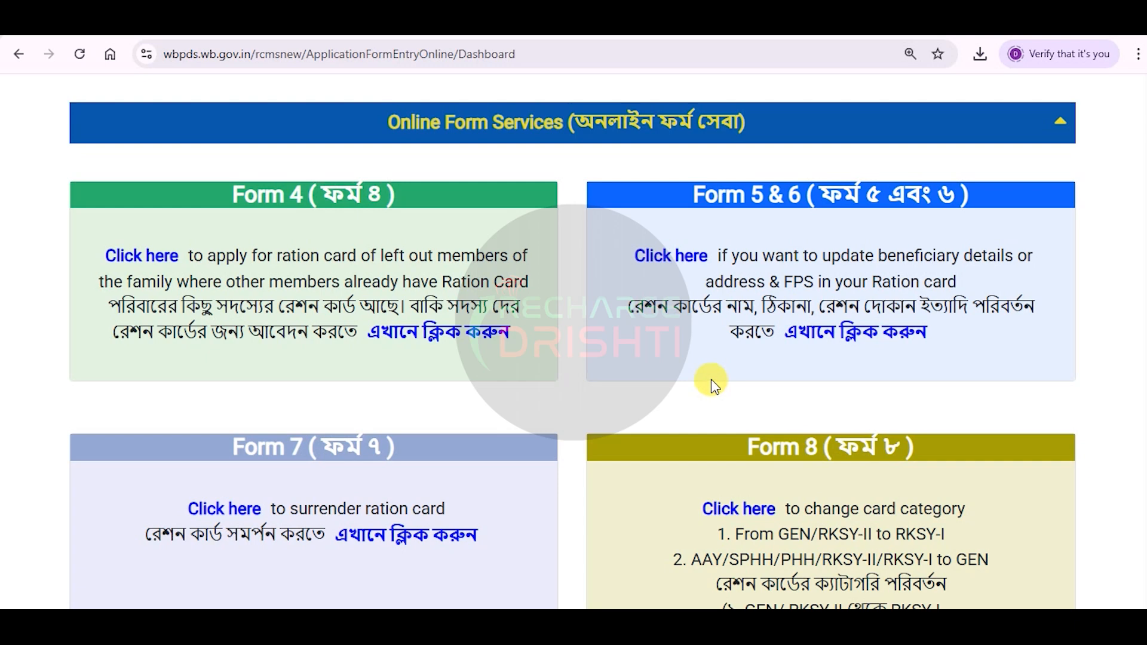
pyautogui.scroll(-2, 712, 384)
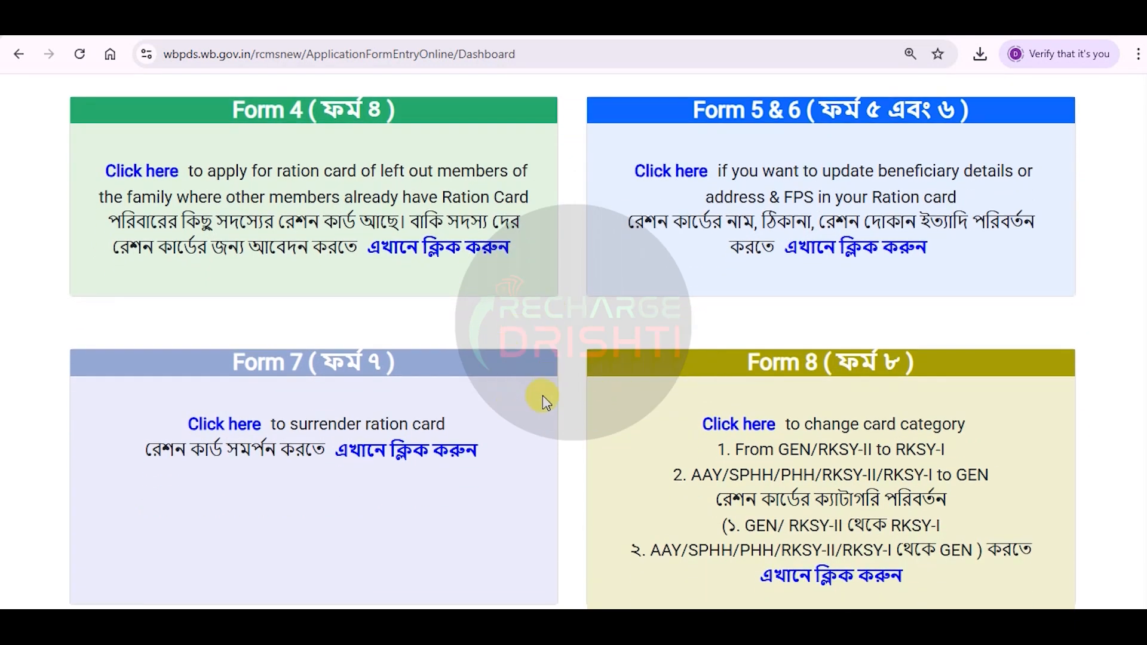
pyautogui.scroll(2, 544, 397)
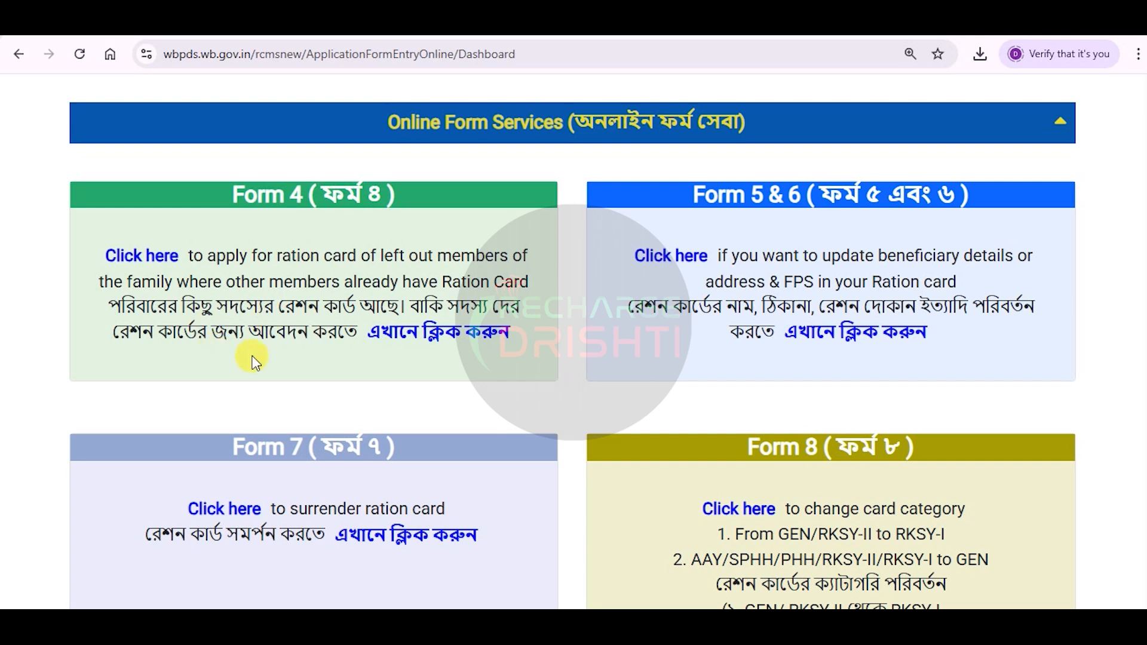
pyautogui.click(426, 337)
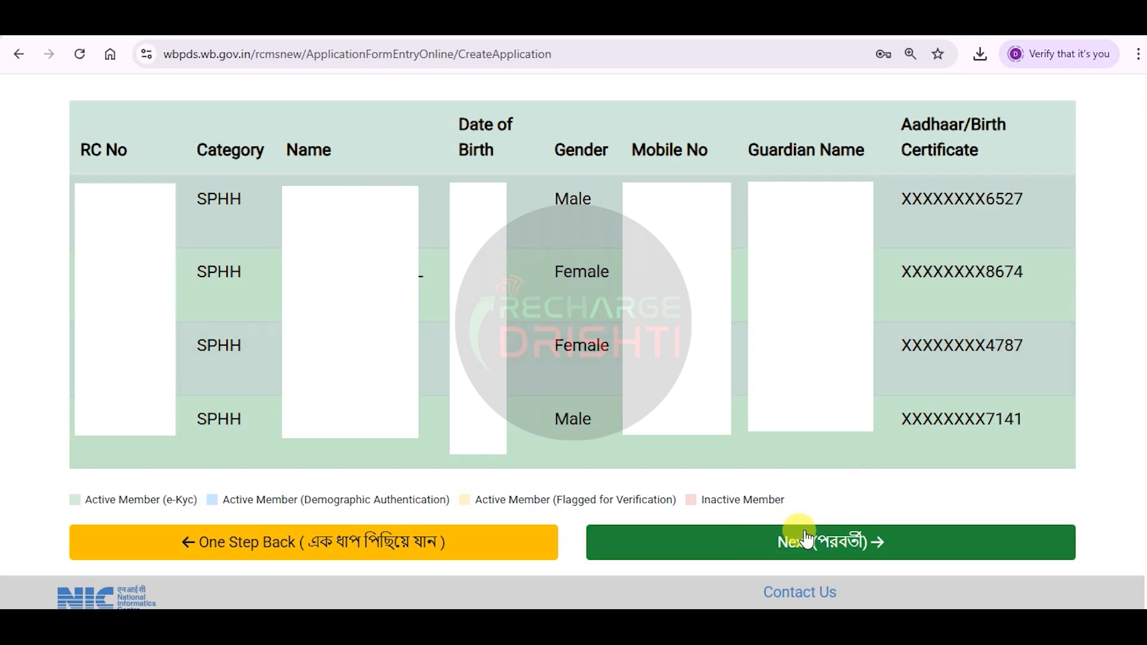
pyautogui.click(784, 542)
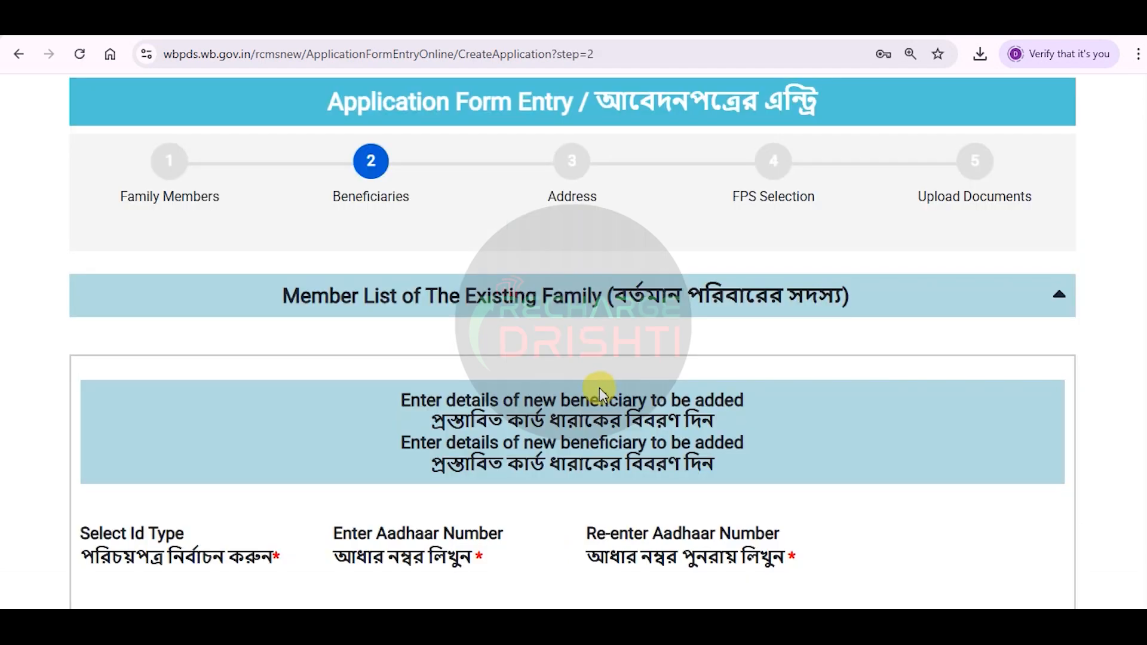
# Choose BirthCertificate as ID type and verify the new beneficiary's Aadhaar with its OTP
pyautogui.scroll(-4, 597, 380)
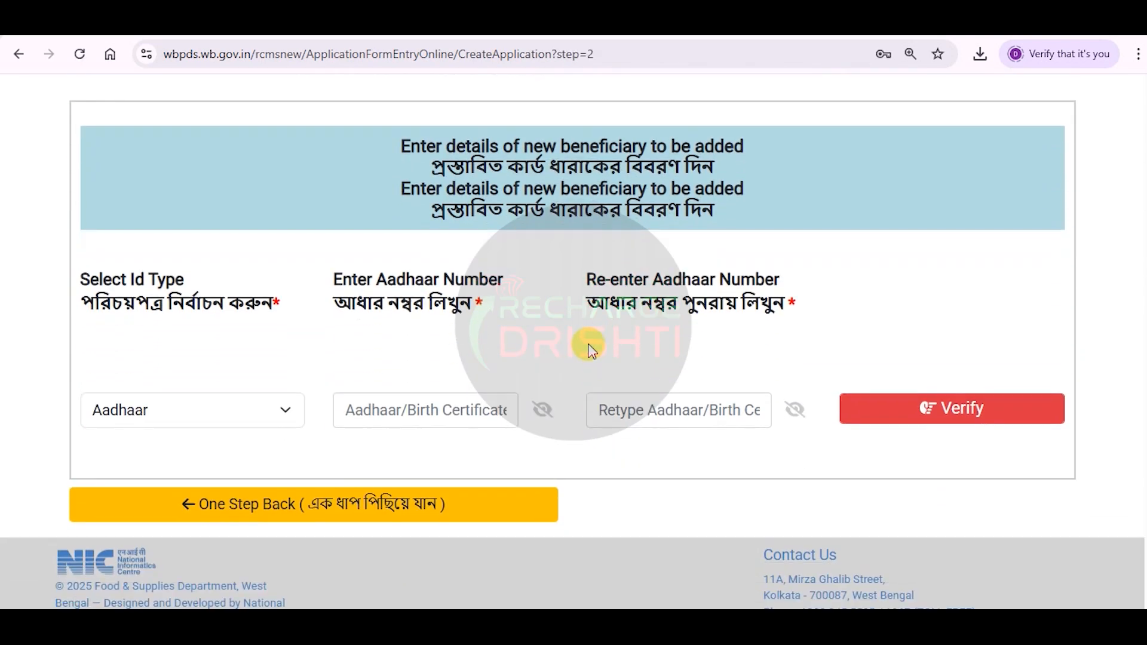
pyautogui.scroll(-1, 591, 350)
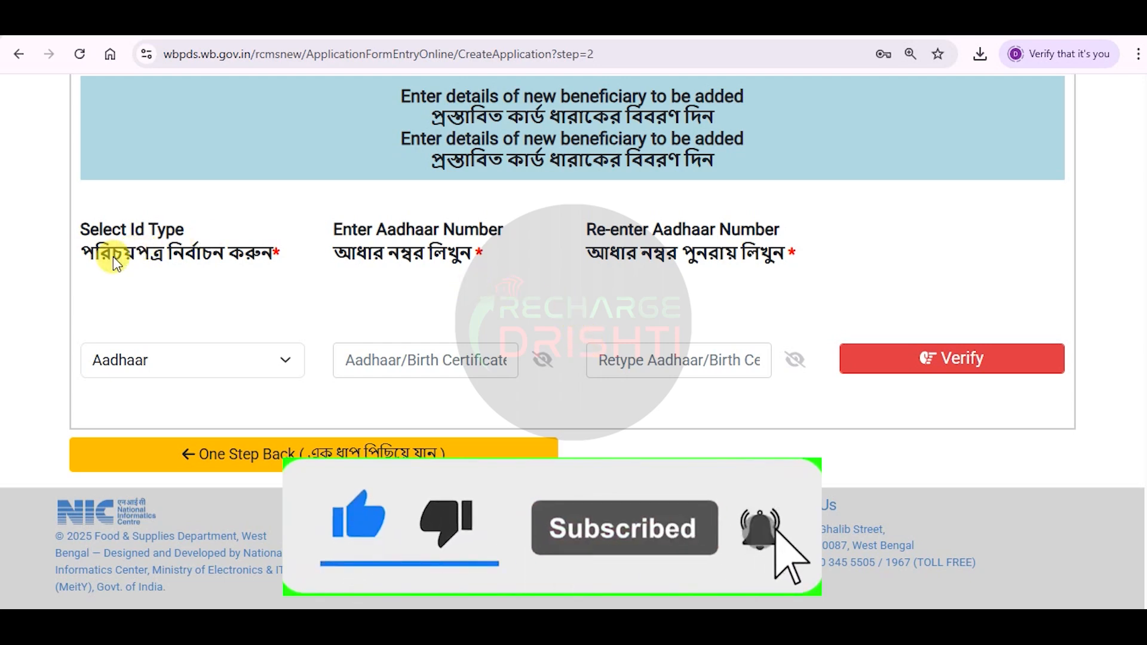
pyautogui.click(201, 355)
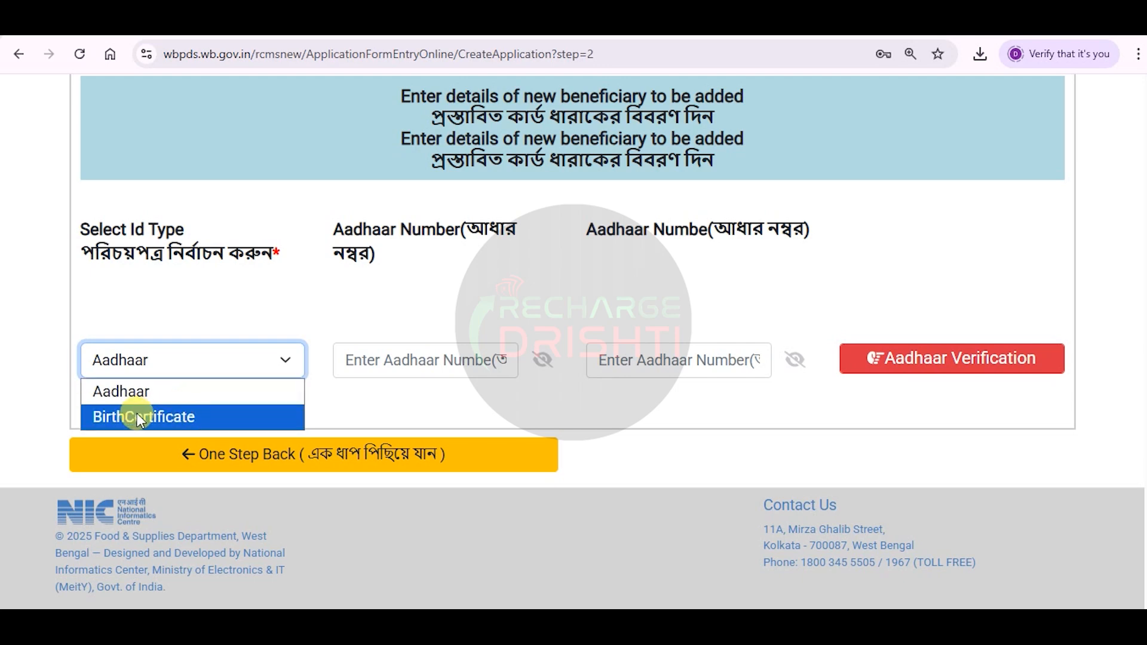
pyautogui.click(145, 417)
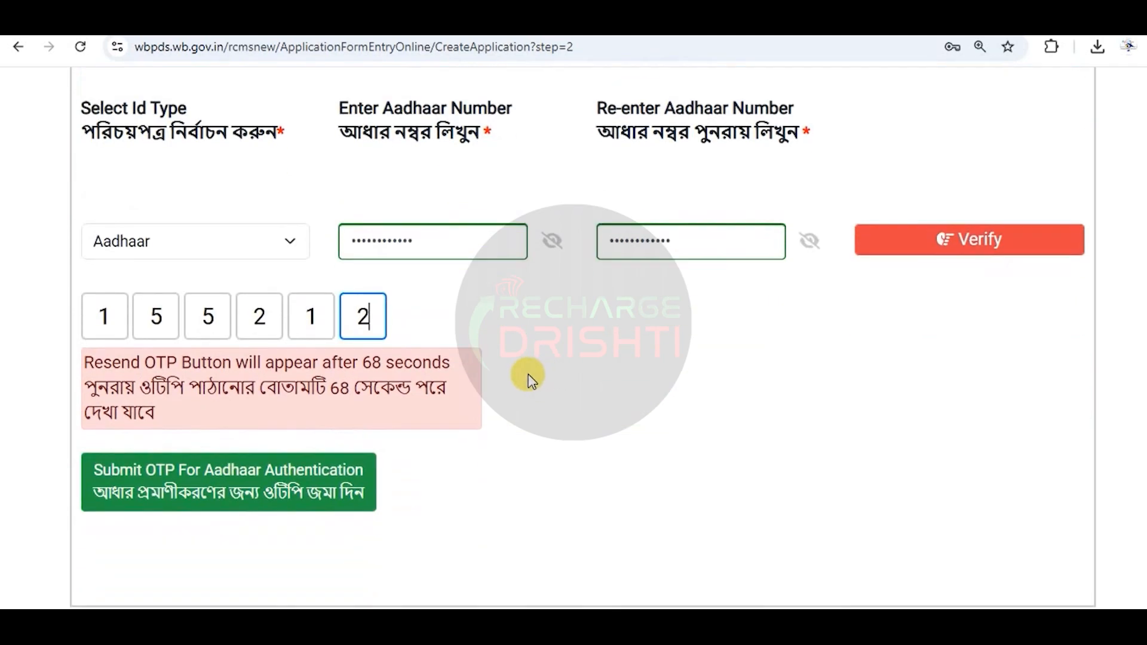
pyautogui.scroll(-2, 528, 374)
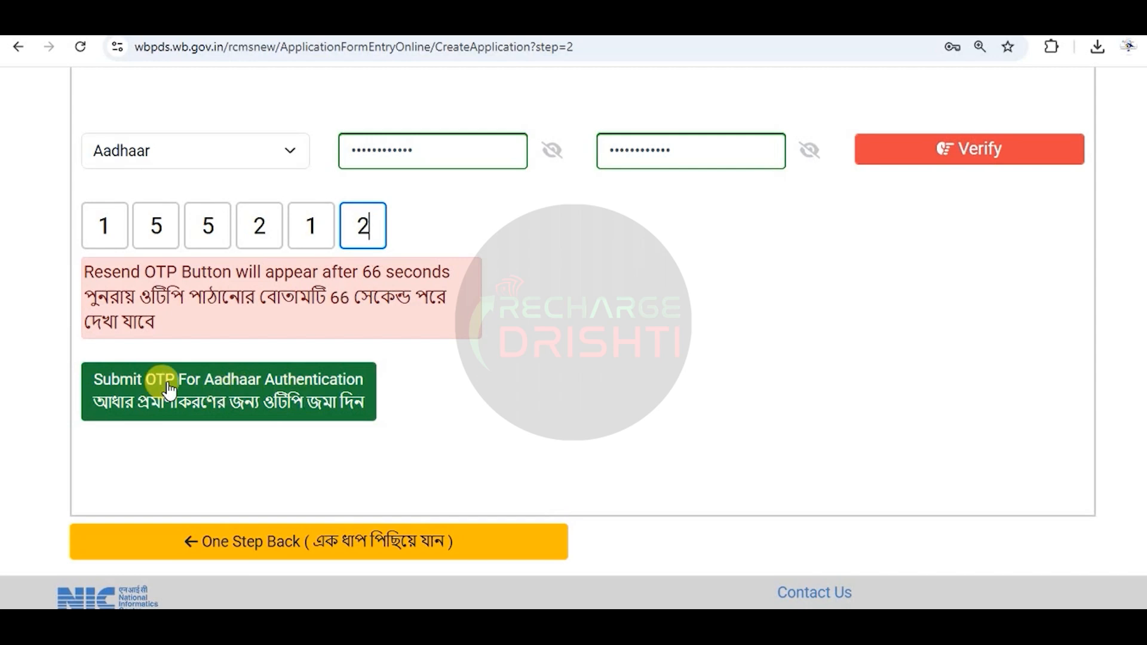
pyautogui.click(227, 387)
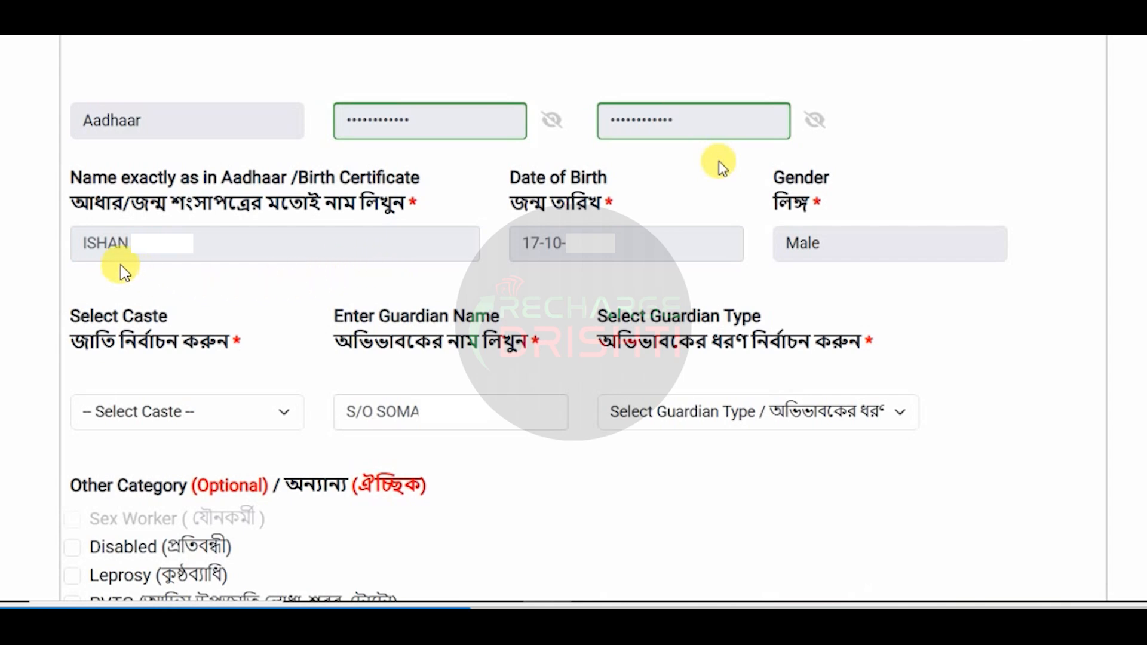
# Set the new member's caste to General and guardian type to Mother, adding them to Added Members
pyautogui.moveTo(79, 231); pyautogui.dragTo(179, 258)
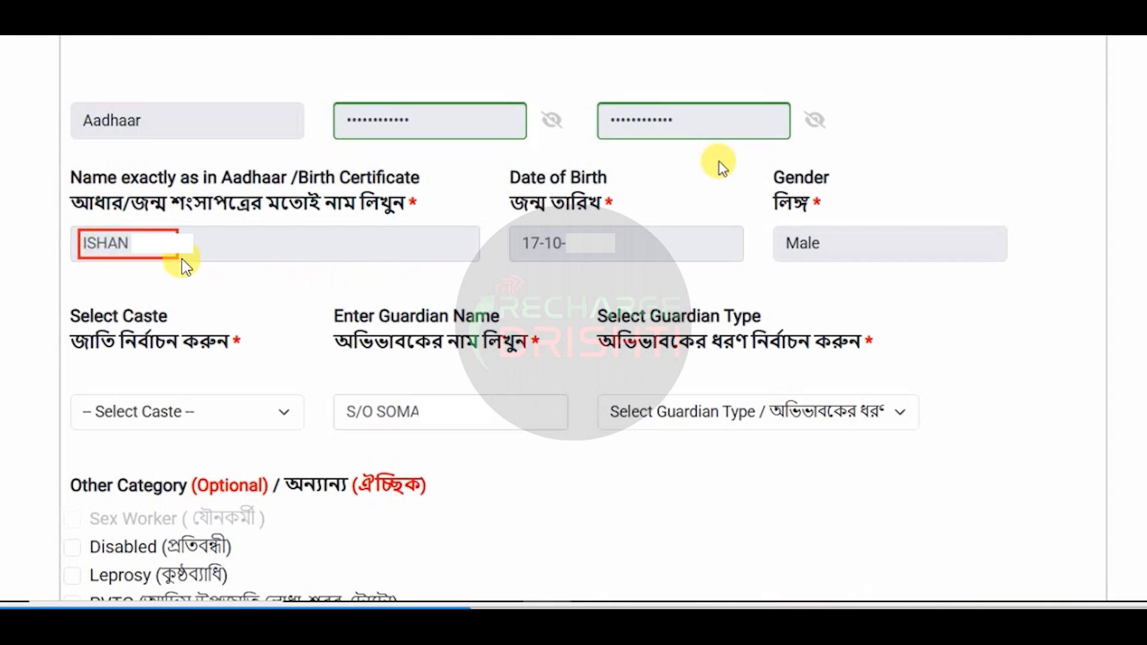
pyautogui.moveTo(521, 231); pyautogui.dragTo(616, 258)
pyautogui.moveTo(781, 228); pyautogui.dragTo(804, 245)
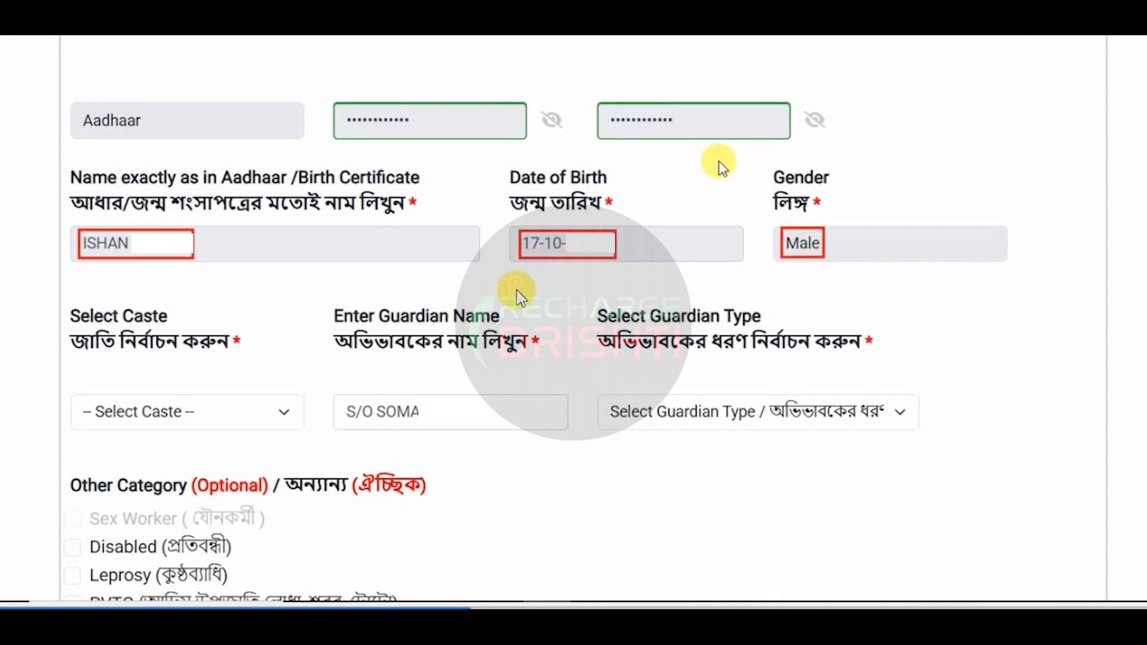
pyautogui.moveTo(68, 305); pyautogui.dragTo(243, 356)
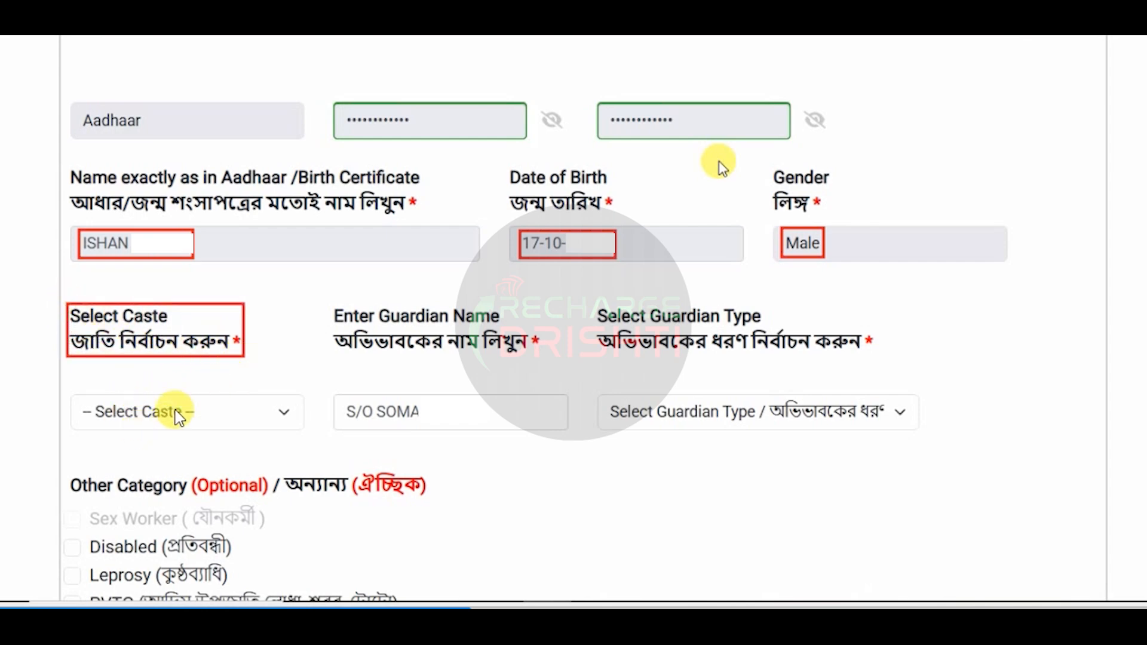
pyautogui.moveTo(93, 400); pyautogui.dragTo(188, 426)
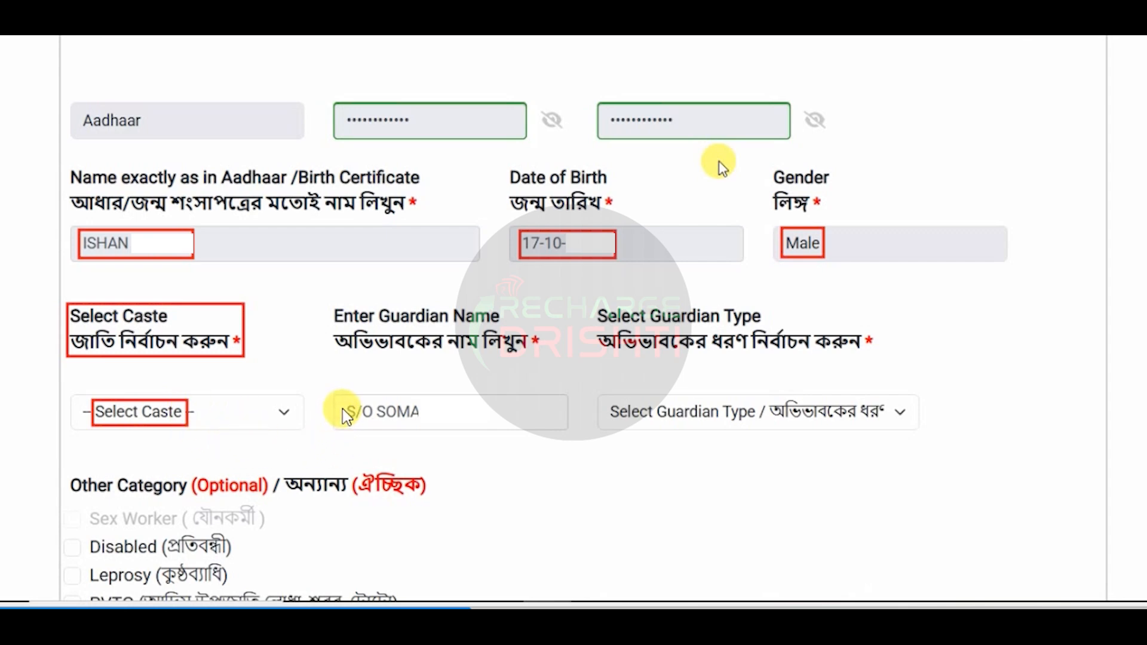
pyautogui.moveTo(339, 395)
pyautogui.mouseDown()
pyautogui.moveTo(361, 414)
pyautogui.moveTo(488, 426)
pyautogui.mouseUp()
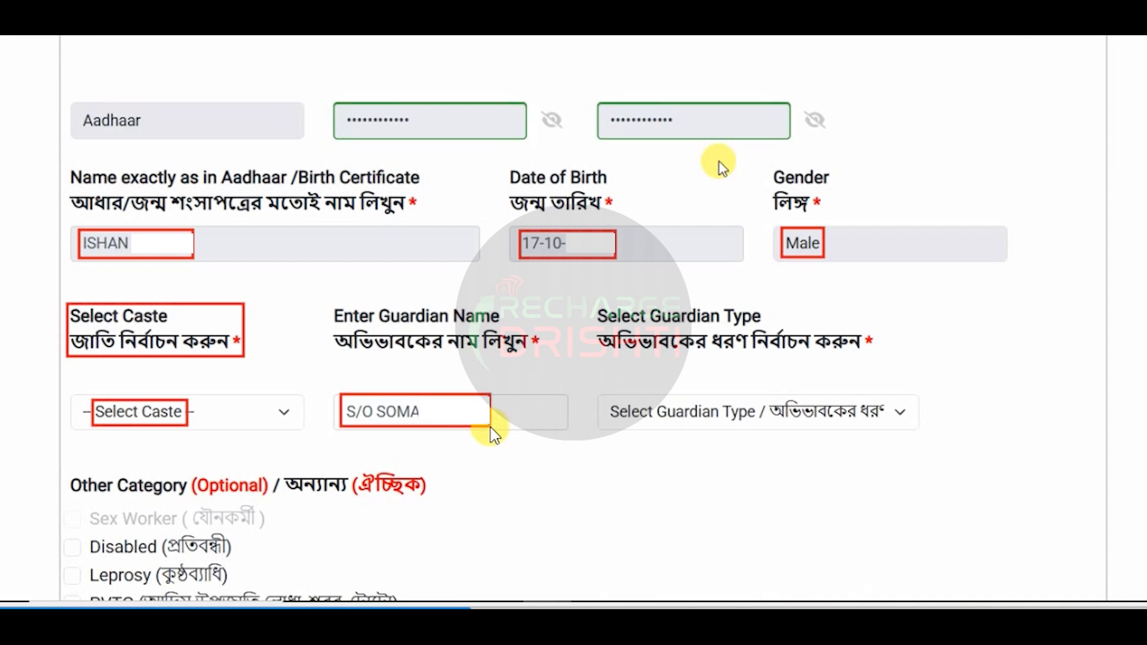
pyautogui.moveTo(598, 328)
pyautogui.mouseDown()
pyautogui.moveTo(643, 352)
pyautogui.moveTo(723, 364)
pyautogui.moveTo(867, 362)
pyautogui.mouseUp()
pyautogui.moveTo(612, 396); pyautogui.dragTo(712, 425)
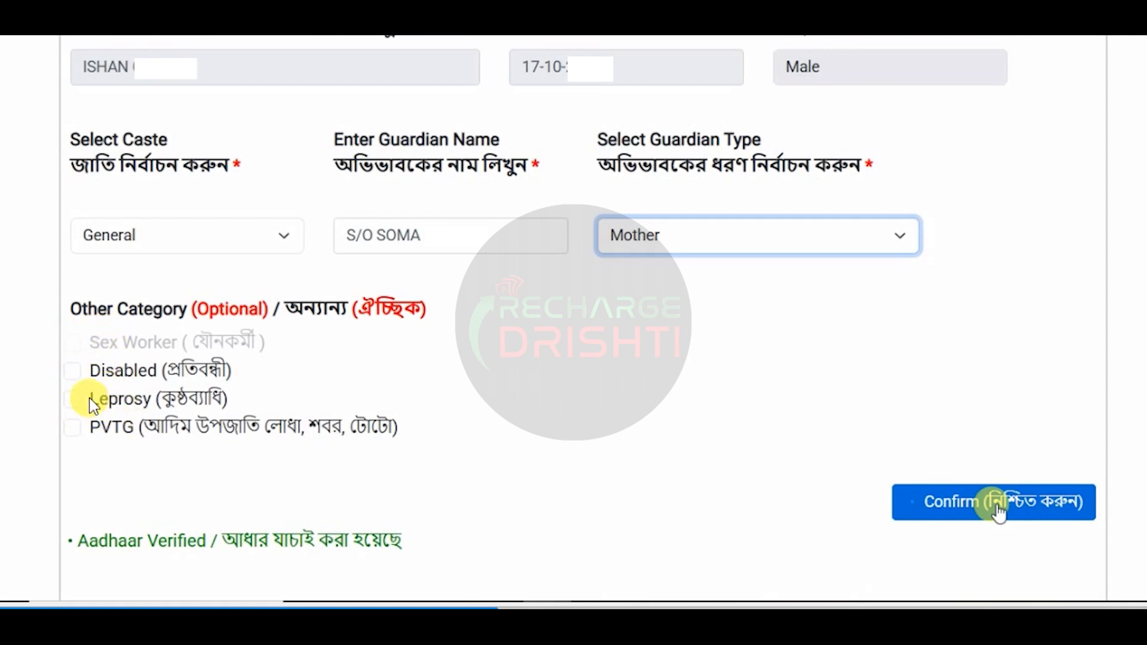
pyautogui.moveTo(58, 324)
pyautogui.mouseDown()
pyautogui.moveTo(123, 389)
pyautogui.moveTo(330, 461)
pyautogui.moveTo(414, 464)
pyautogui.mouseUp()
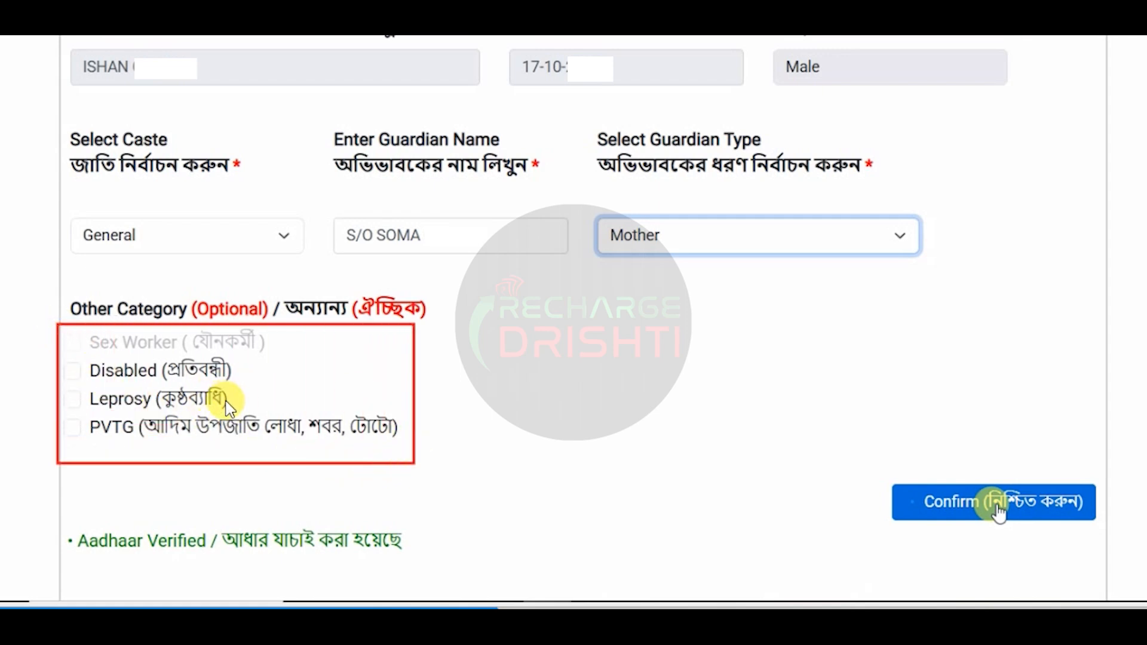
pyautogui.moveTo(910, 479)
pyautogui.mouseDown()
pyautogui.moveTo(942, 509)
pyautogui.moveTo(1006, 524)
pyautogui.moveTo(1083, 521)
pyautogui.mouseUp()
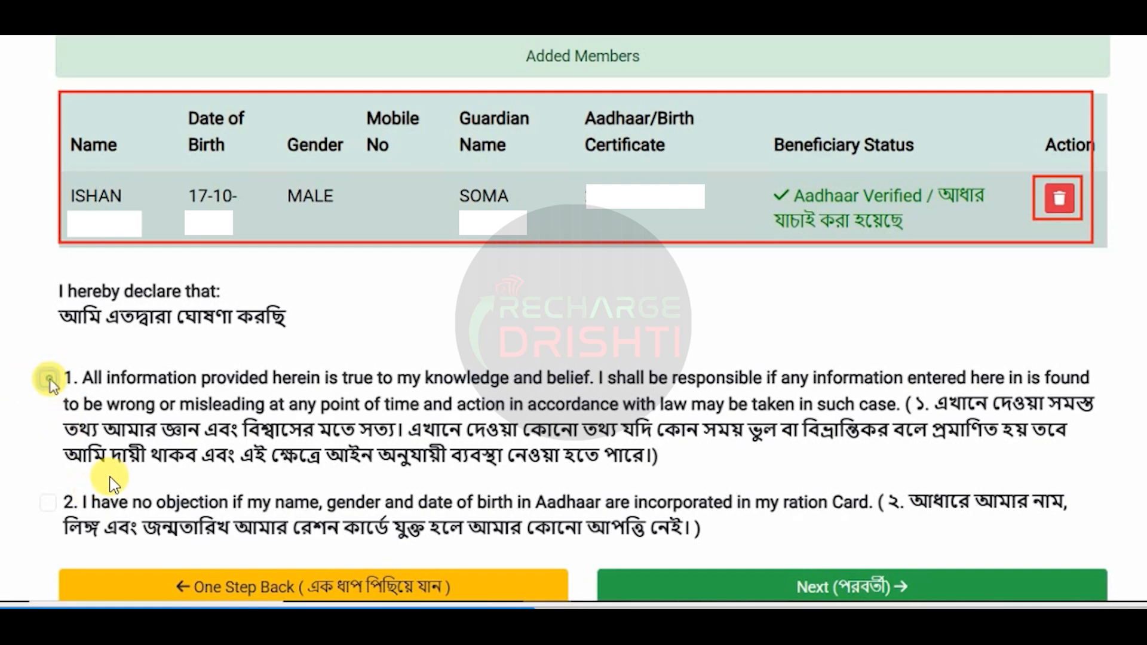
# Accept both declarations for the added member and proceed to the confirmation
pyautogui.moveTo(36, 368); pyautogui.dragTo(57, 391)
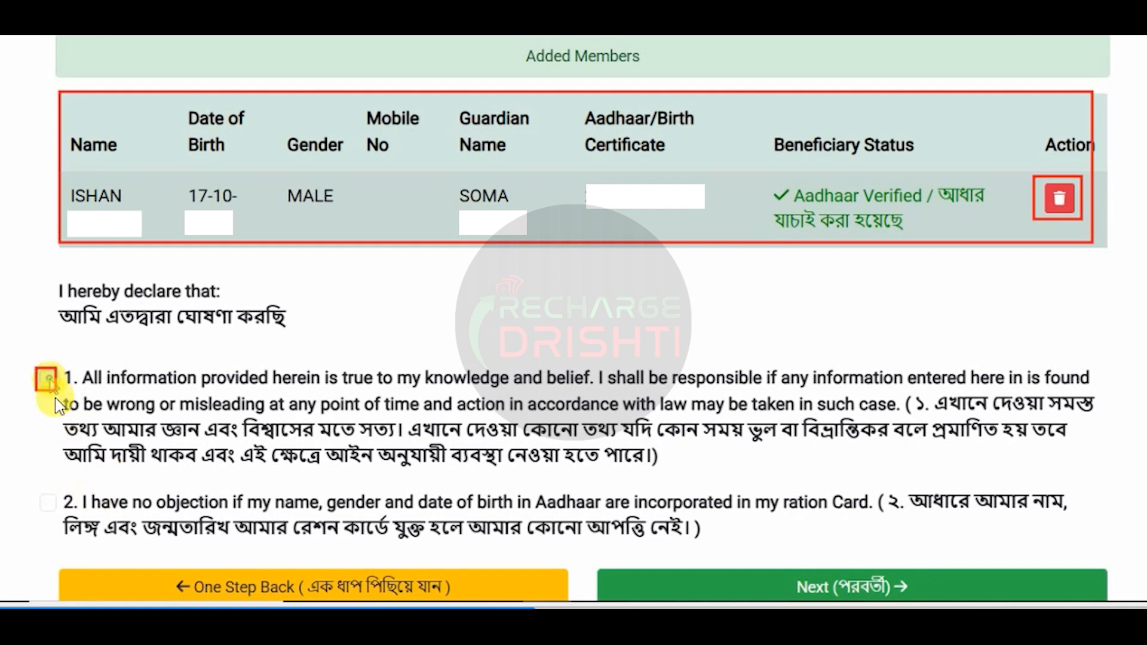
pyautogui.moveTo(33, 491); pyautogui.dragTo(58, 514)
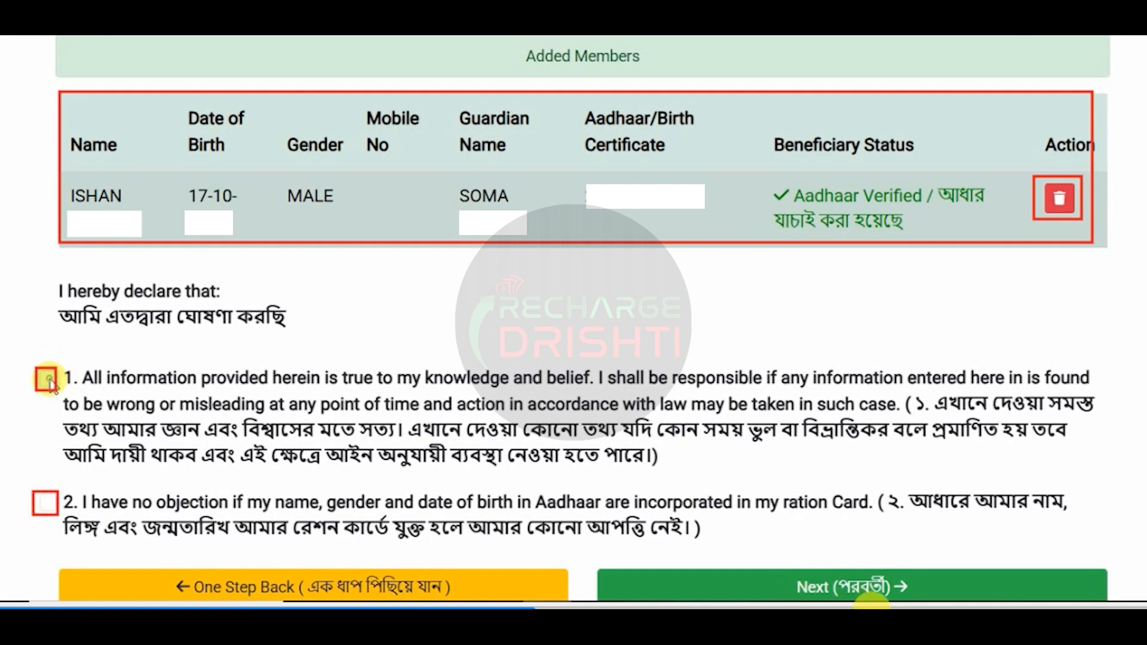
pyautogui.moveTo(811, 591); pyautogui.dragTo(881, 600)
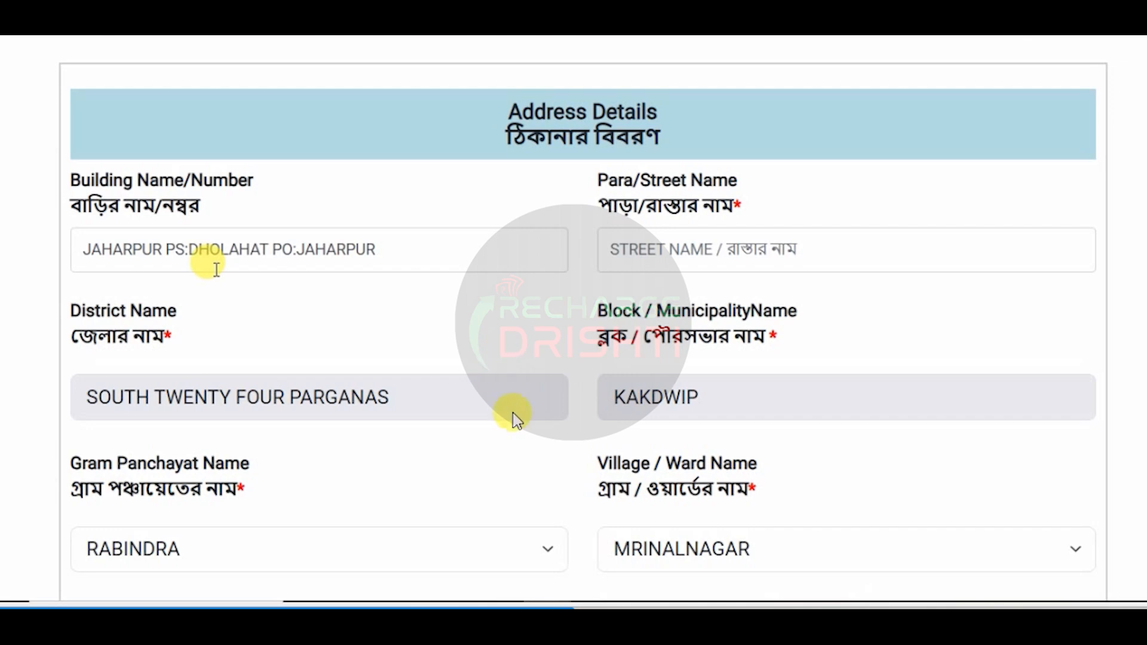
# Move past the pre-filled address details to the File Upload step
pyautogui.scroll(-5, 512, 412)
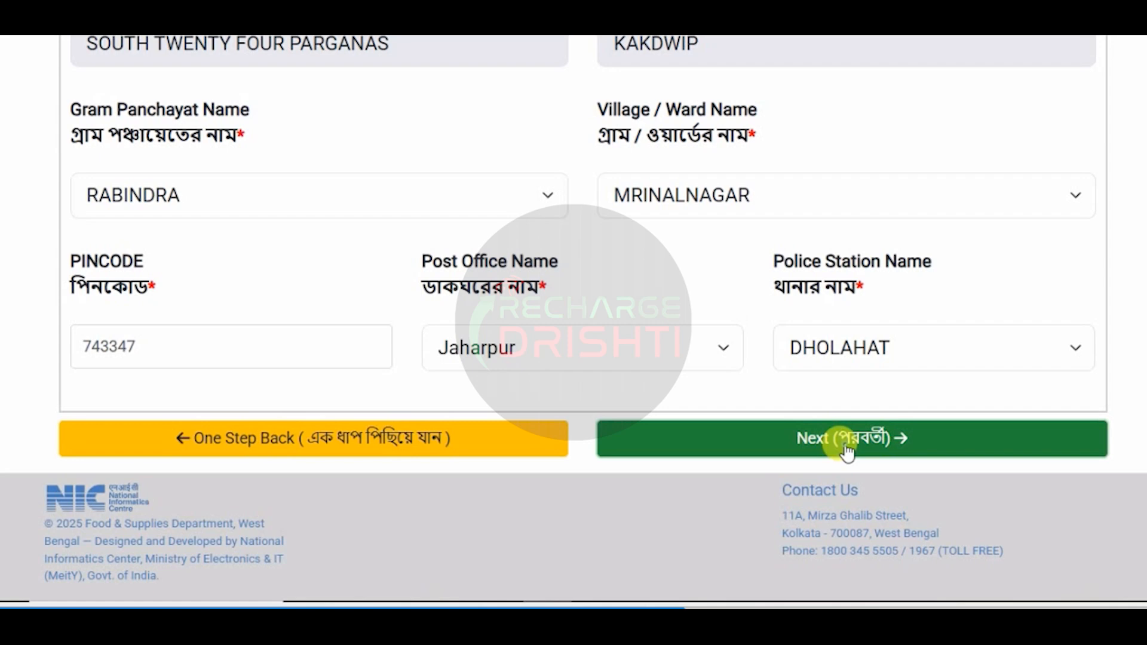
pyautogui.click(815, 435)
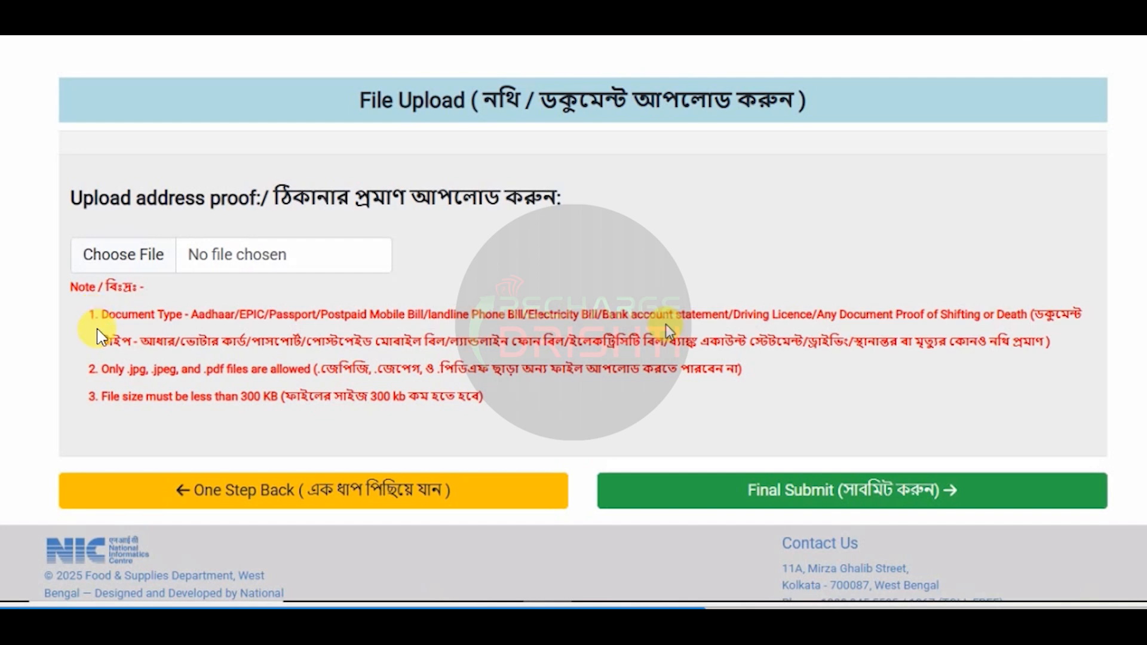
# Review the address-proof upload notes and final-submit the Form 4 application
pyautogui.moveTo(85, 302); pyautogui.dragTo(111, 330)
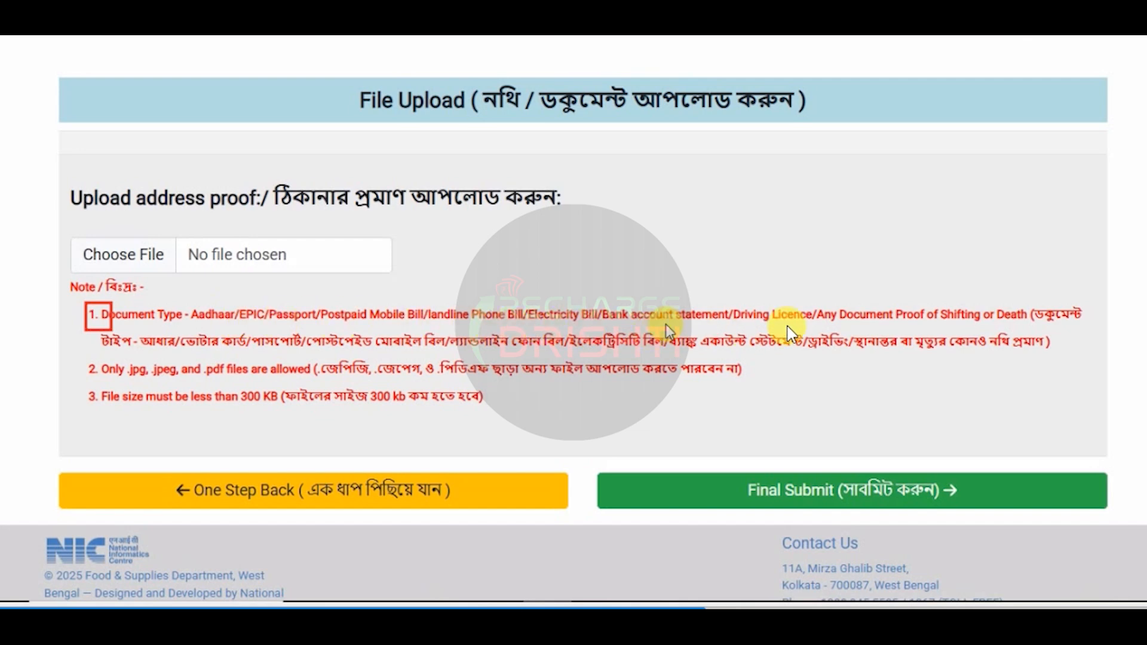
pyautogui.moveTo(82, 359); pyautogui.dragTo(111, 378)
pyautogui.moveTo(315, 359); pyautogui.dragTo(350, 378)
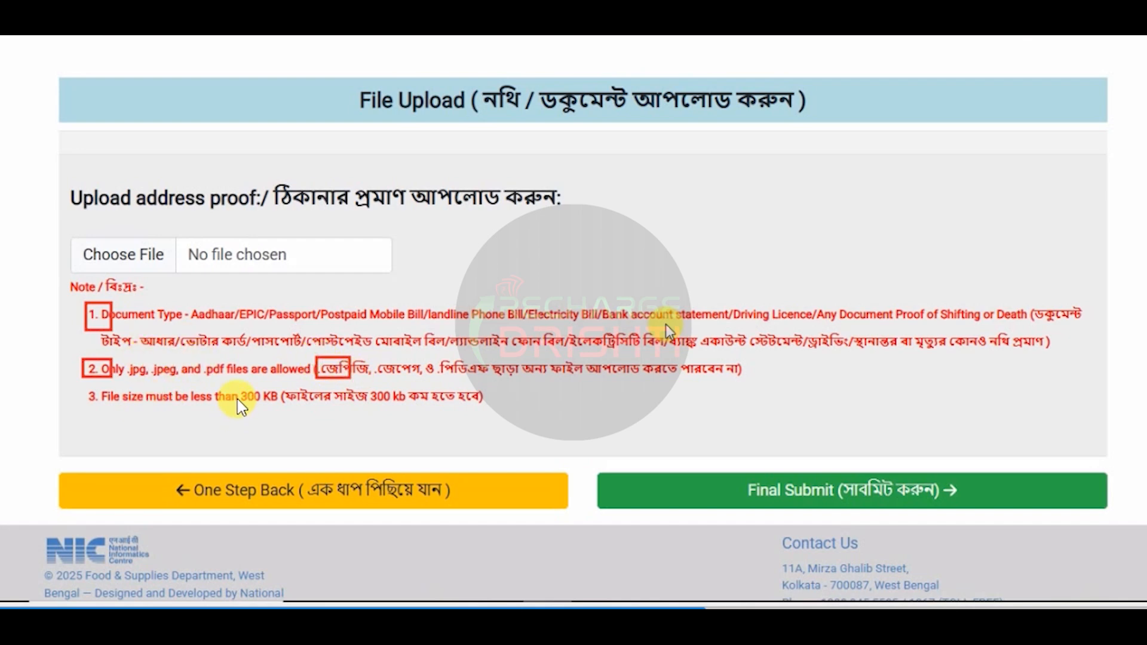
pyautogui.moveTo(235, 385); pyautogui.dragTo(259, 403)
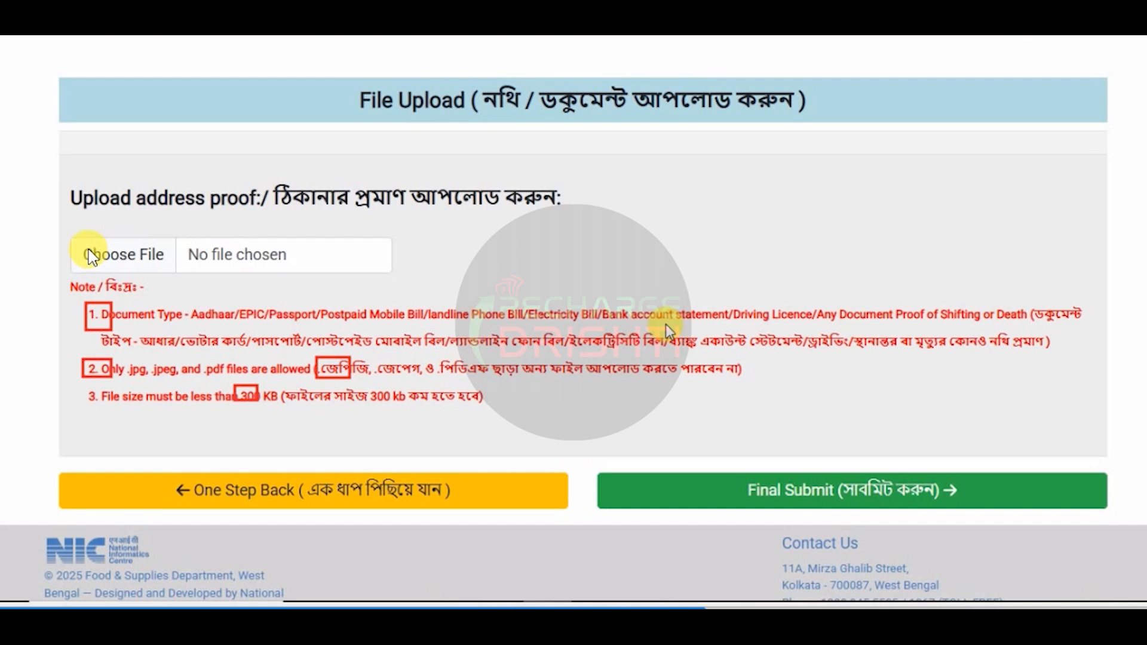
pyautogui.moveTo(82, 240); pyautogui.dragTo(162, 270)
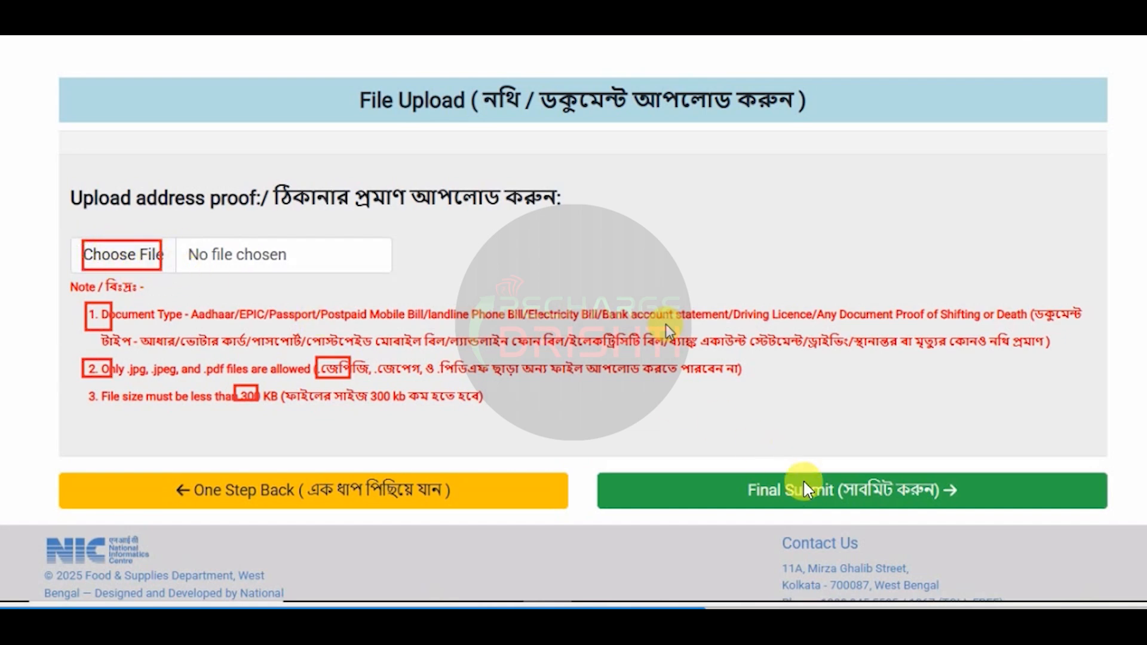
pyautogui.moveTo(736, 464)
pyautogui.mouseDown()
pyautogui.moveTo(873, 505)
pyautogui.moveTo(921, 505)
pyautogui.mouseUp()
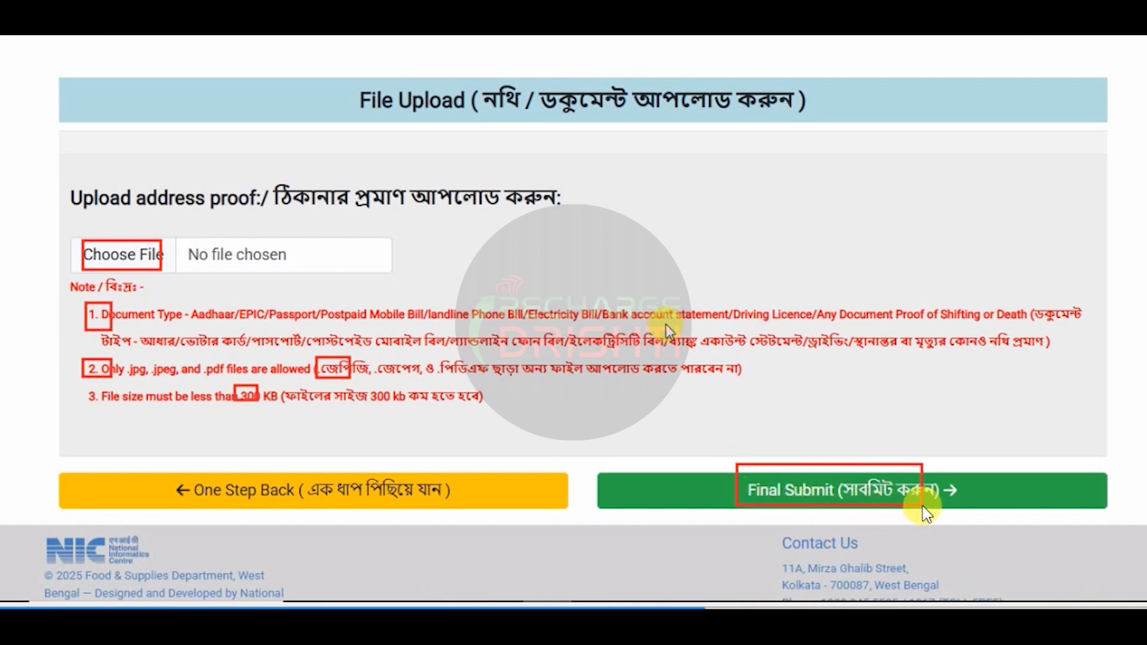
pyautogui.click(820, 491)
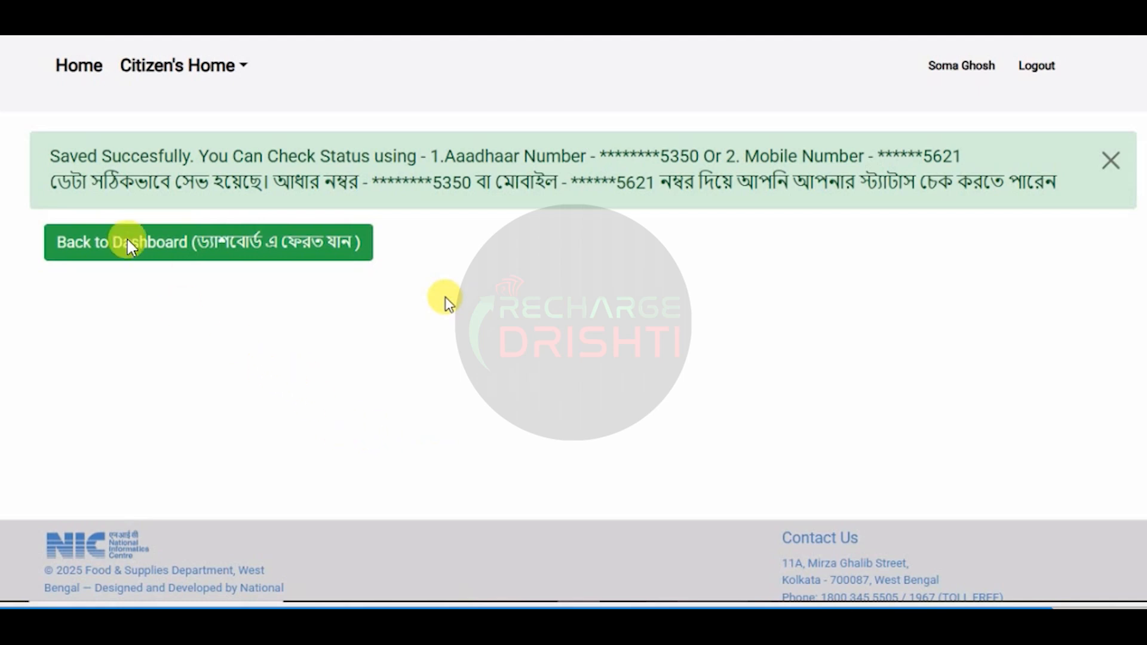
# Leave the Saved Successfully page for the Dashboard showing 4 active EKYC ration cards
pyautogui.moveTo(34, 129)
pyautogui.mouseDown()
pyautogui.moveTo(169, 188)
pyautogui.moveTo(422, 205)
pyautogui.moveTo(752, 197)
pyautogui.moveTo(1089, 209)
pyautogui.mouseUp()
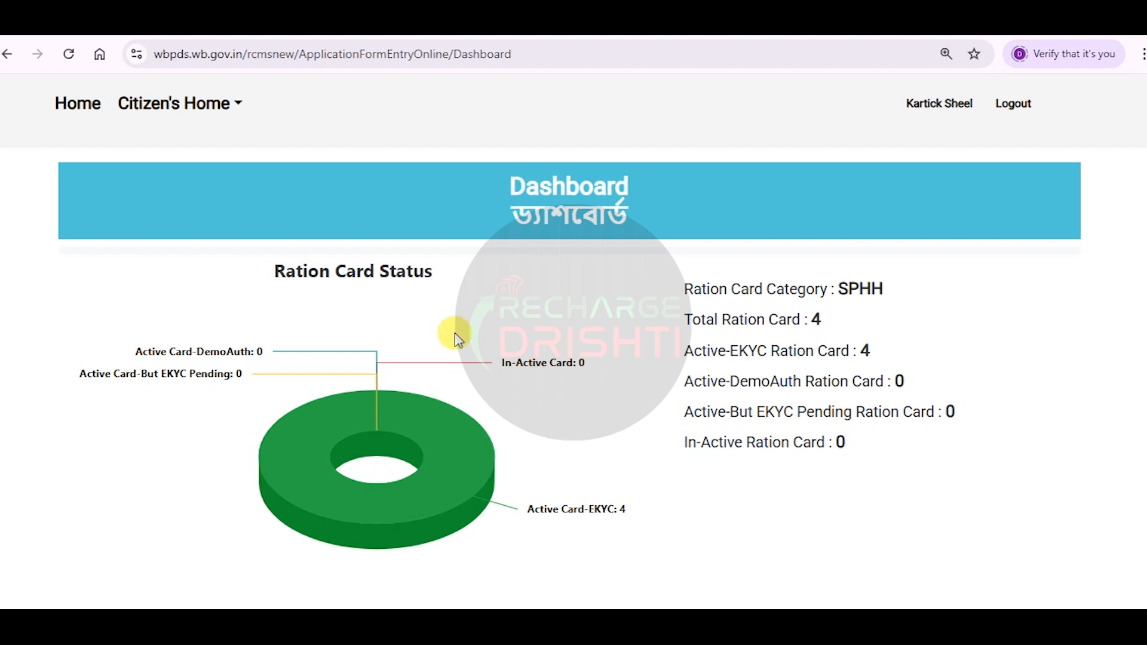
# Expand the Download e RC or Surrender Certificate bar to list the 4 SPHH members' e-ration cards
pyautogui.click(228, 110)
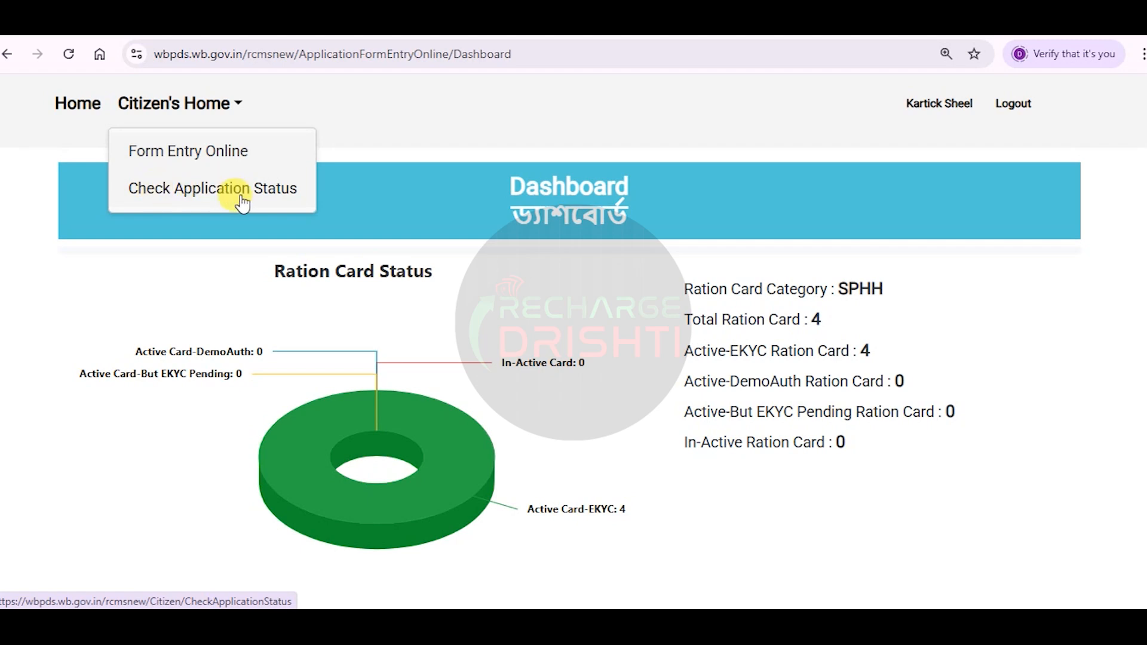
pyautogui.click(576, 256)
pyautogui.scroll(-3, 577, 256)
pyautogui.scroll(-3, 575, 256)
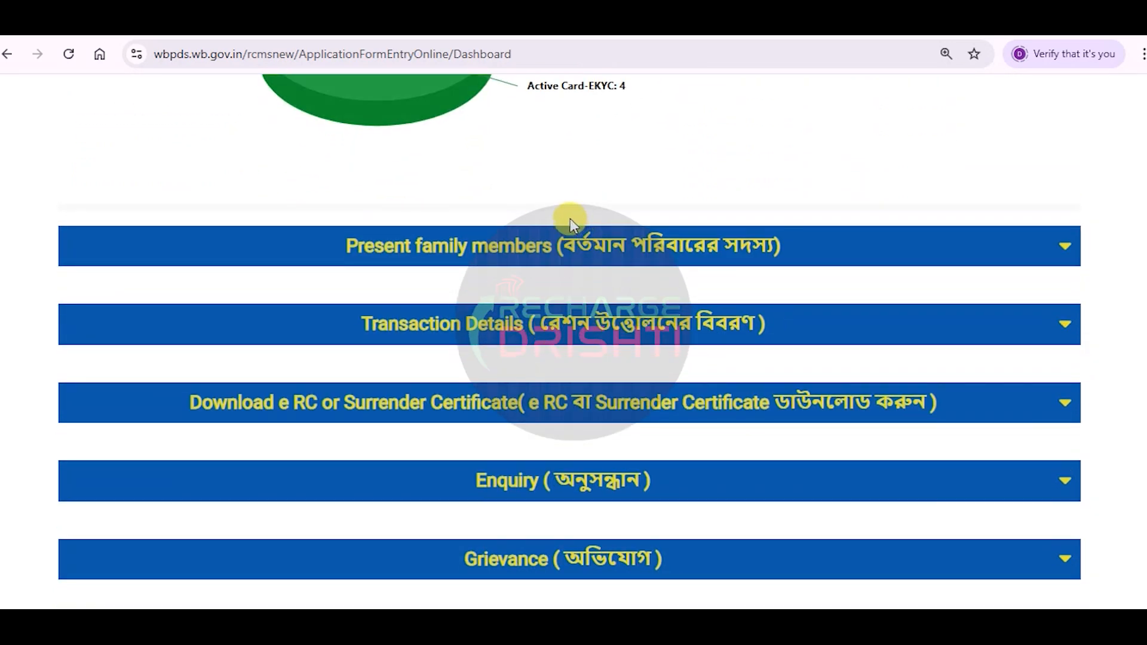
pyautogui.scroll(5, 571, 221)
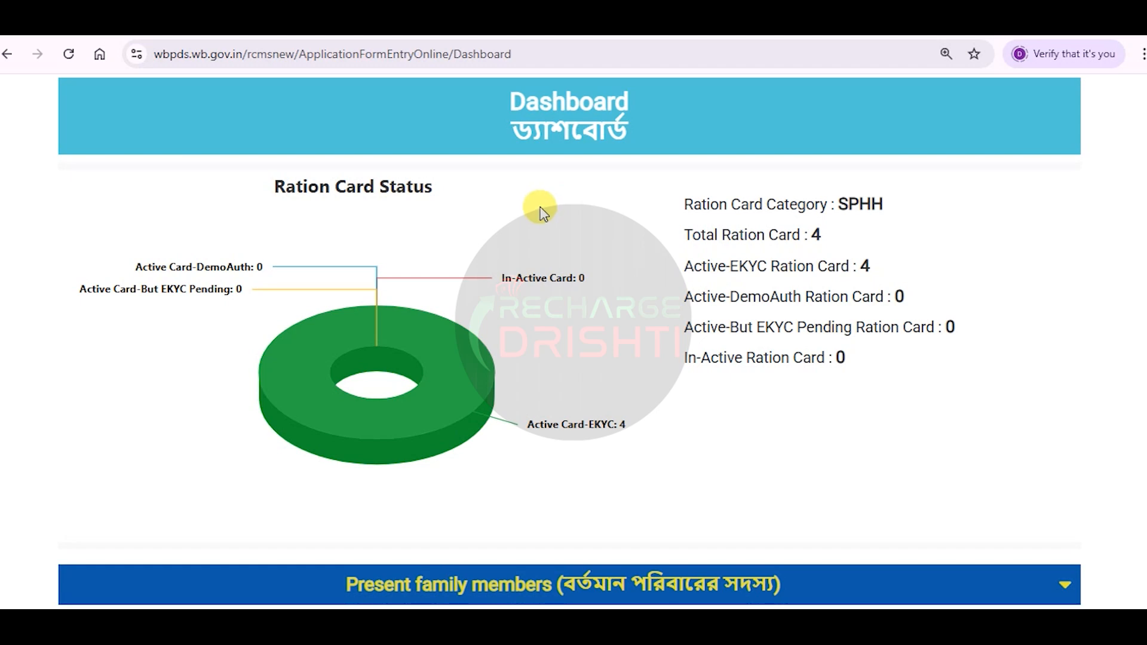
pyautogui.scroll(-6, 542, 209)
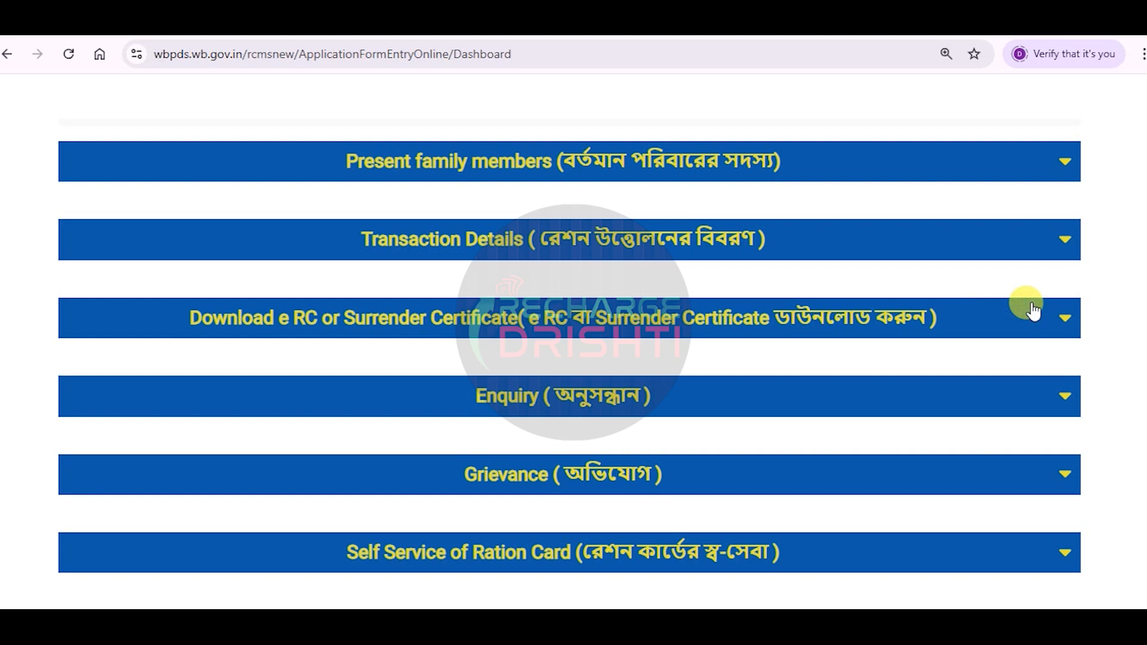
pyautogui.click(1064, 319)
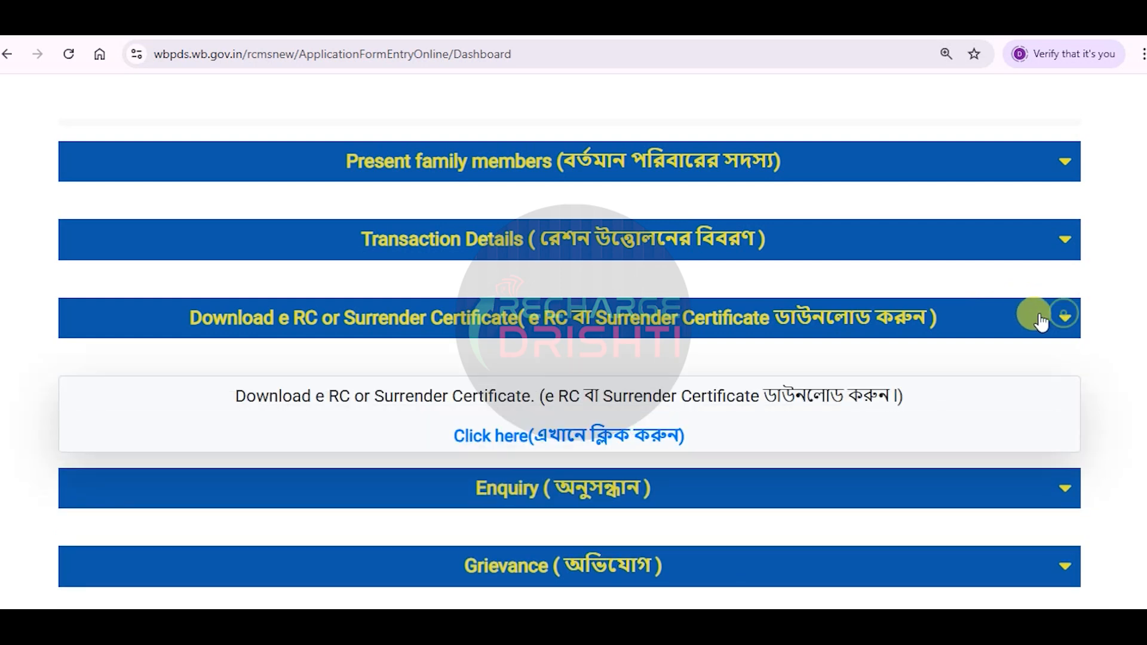
pyautogui.click(513, 445)
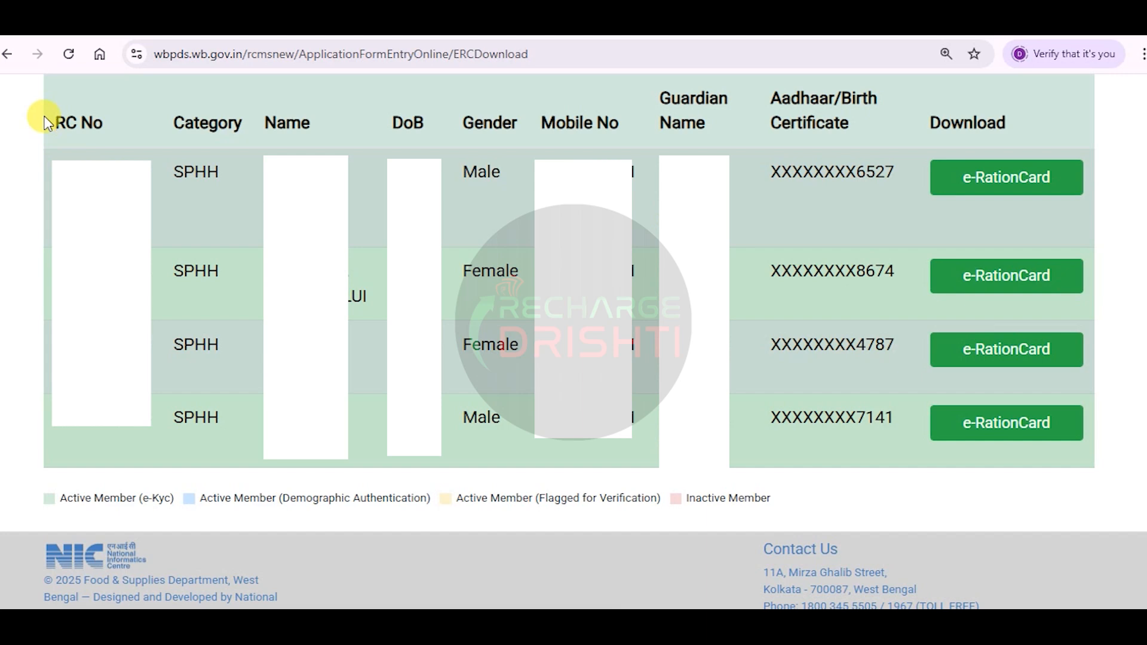
# Review the ERCDownload table's four SPHH e-RationCard rows, then return to the Dashboard
pyautogui.moveTo(43, 105); pyautogui.dragTo(1102, 476)
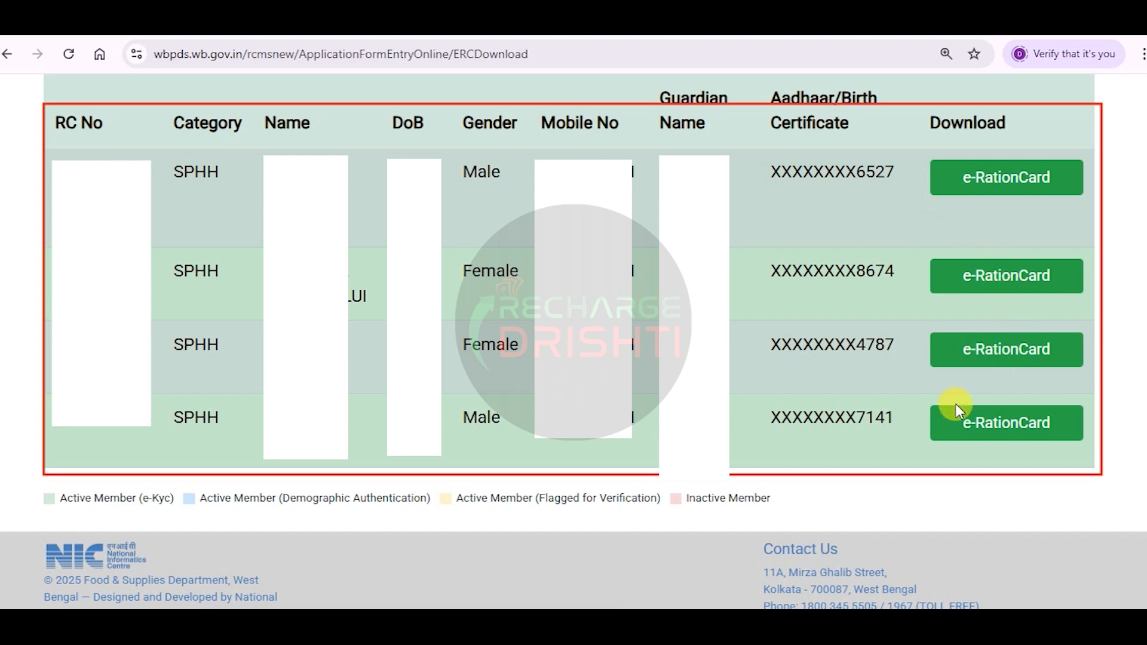
pyautogui.moveTo(951, 403)
pyautogui.mouseDown()
pyautogui.moveTo(973, 424)
pyautogui.moveTo(1066, 442)
pyautogui.mouseUp()
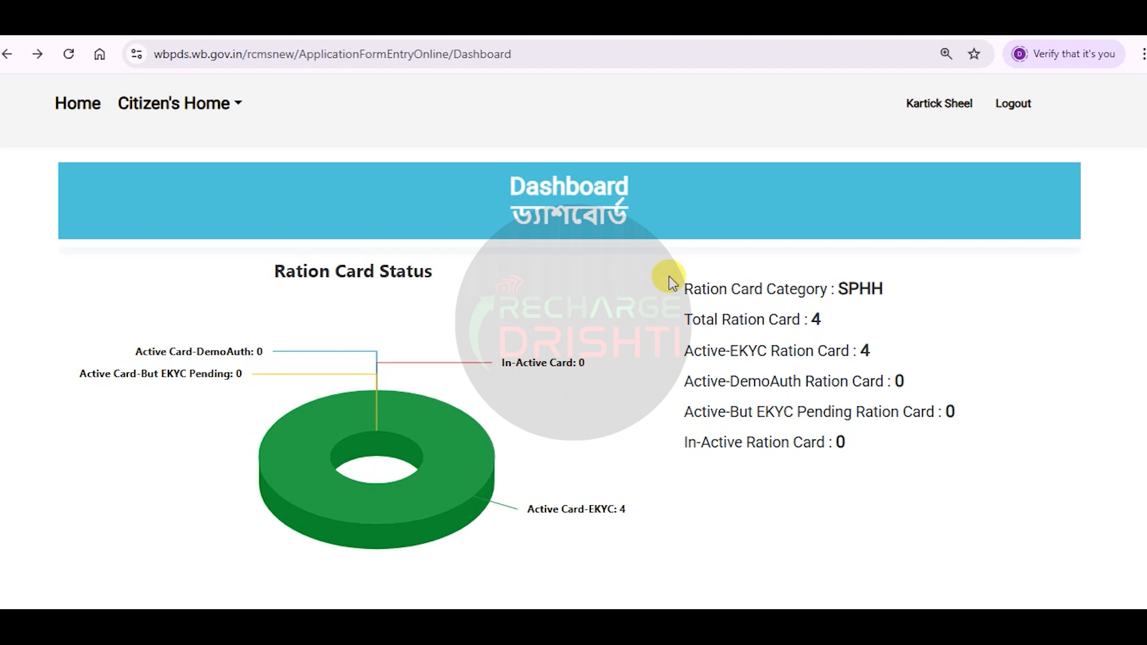
pyautogui.scroll(-2, 645, 275)
pyautogui.scroll(1, 642, 290)
pyautogui.scroll(1, 642, 290)
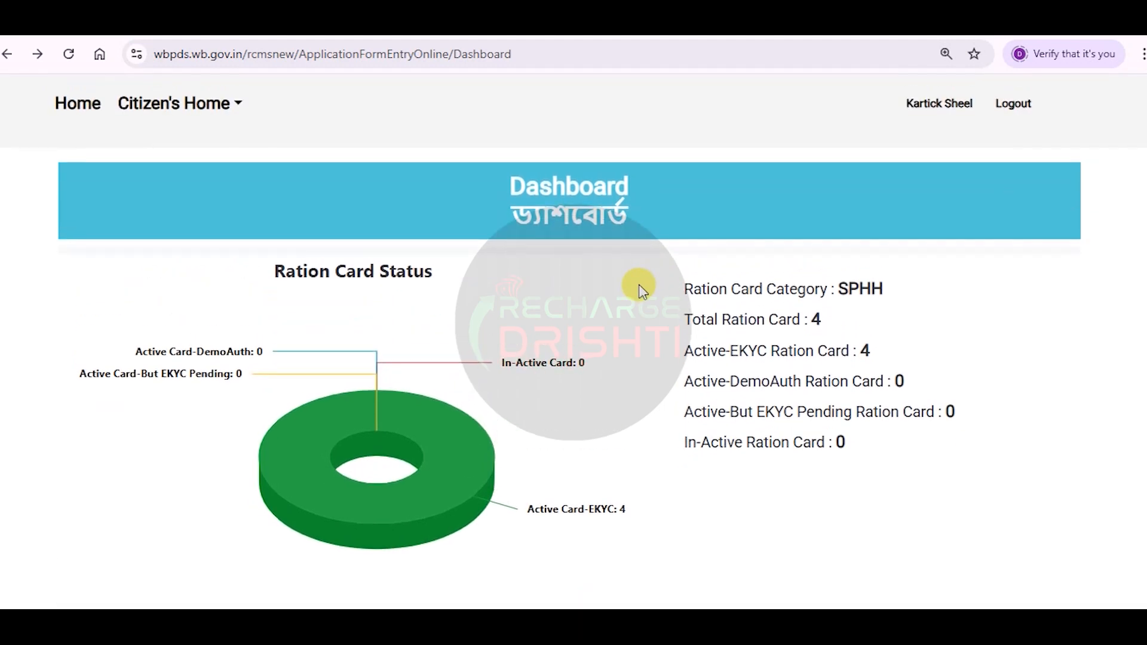